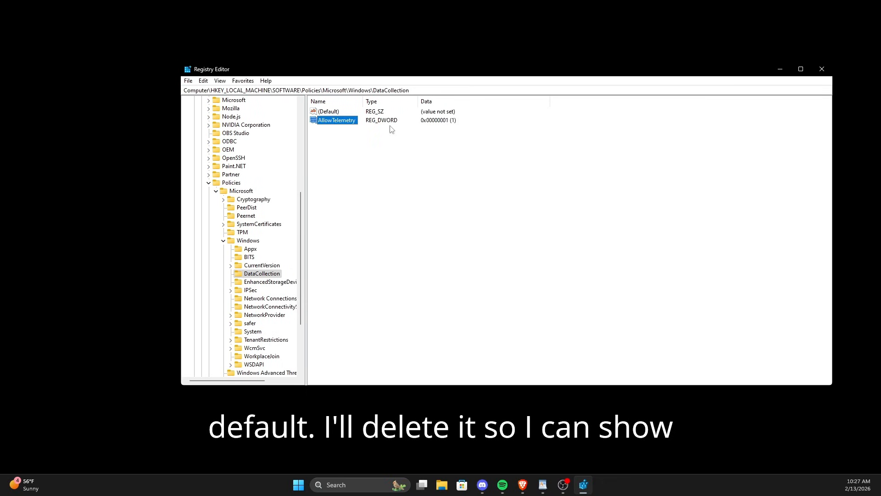
Step: Delete the AllowTelemetry value from the DataCollection policy key
{"action": "right_click", "coordinate": [357, 120]}
{"action": "left_click", "coordinate": [374, 151]}
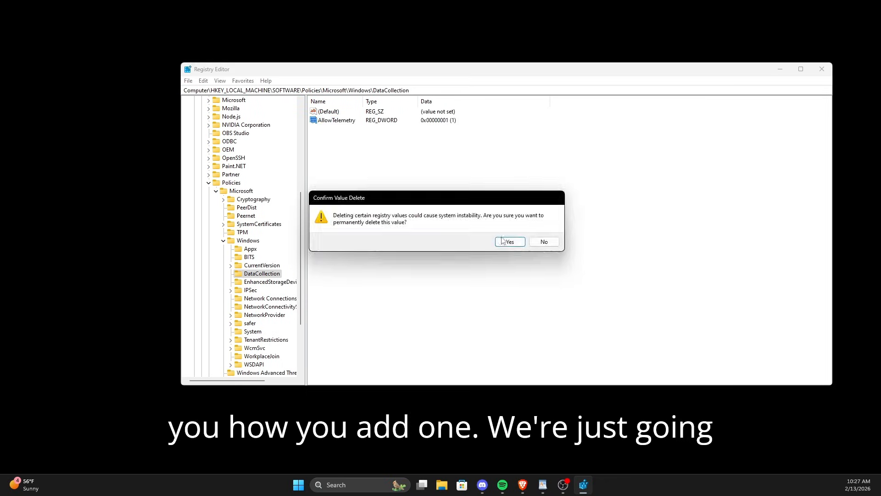
{"action": "left_click", "coordinate": [509, 241]}
Step: Create a new DWORD (32-bit) value named AllowTelemetry in DataCollection and set its value data to 1
{"action": "right_click", "coordinate": [421, 198]}
{"action": "mouse_move", "coordinate": [454, 205]}
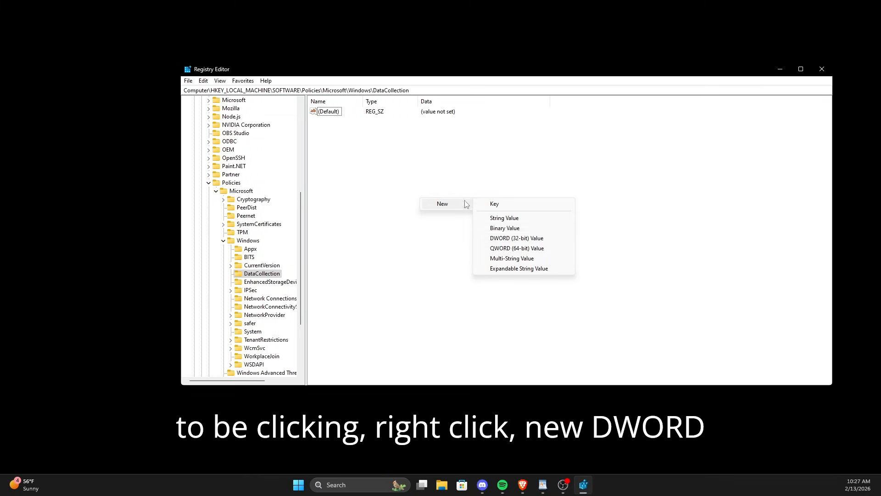
{"action": "left_click", "coordinate": [511, 238]}
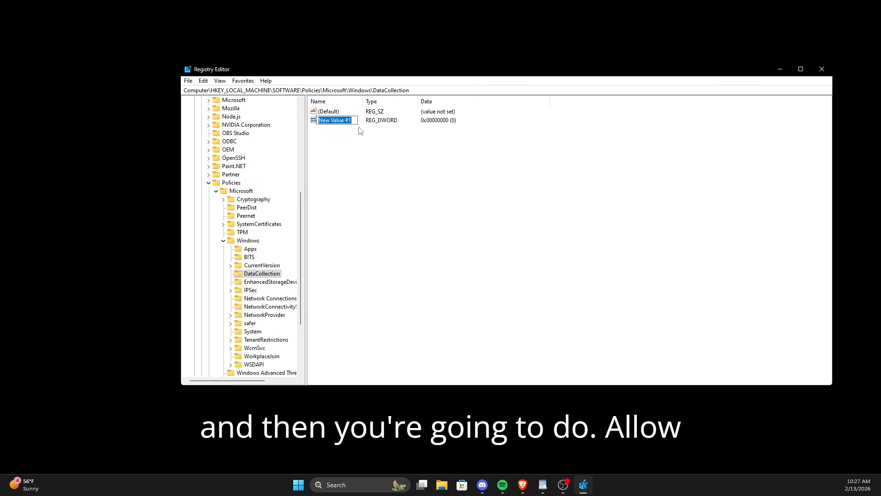
{"action": "type", "text": "AllowTelemetry"}
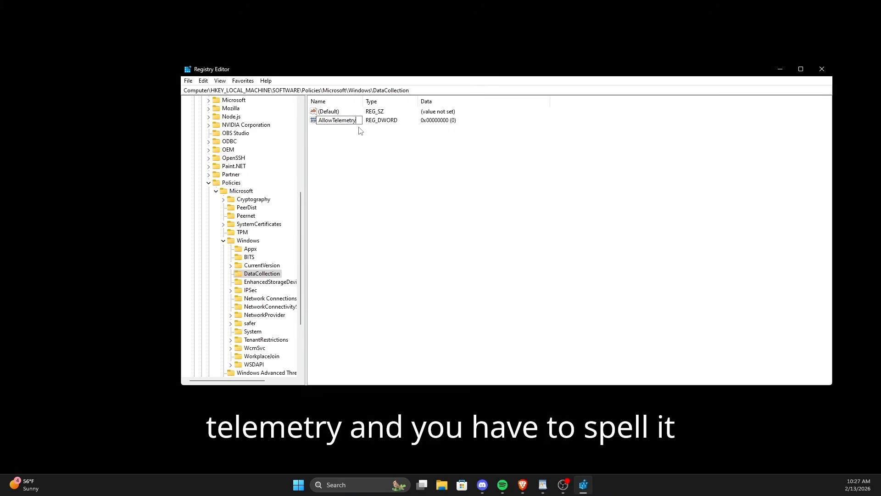
{"action": "key", "text": "Return"}
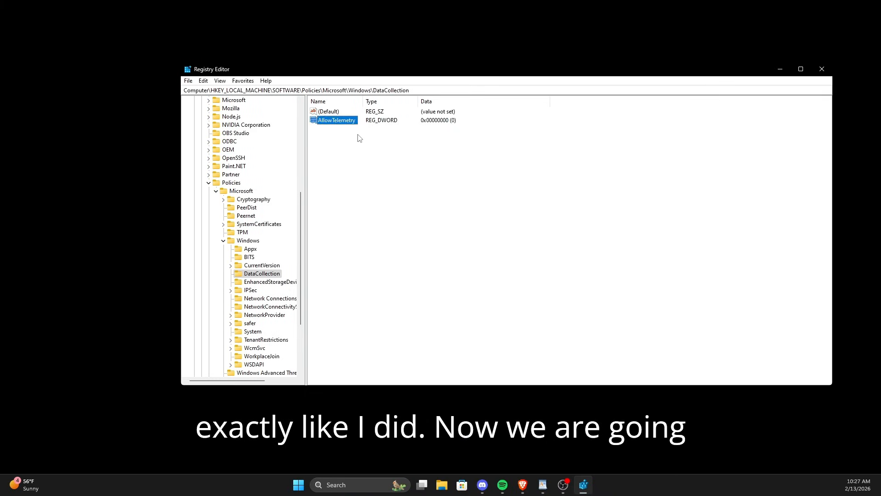
{"action": "double_click", "coordinate": [338, 121]}
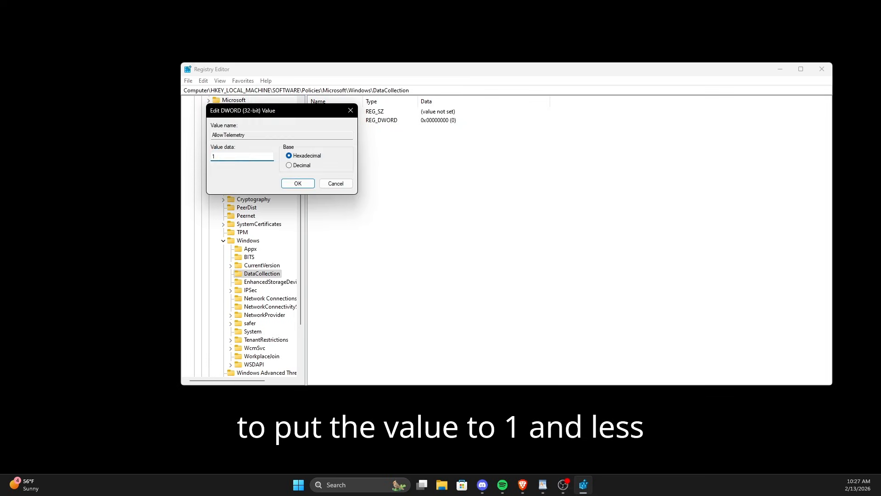
{"action": "key", "text": "Return"}
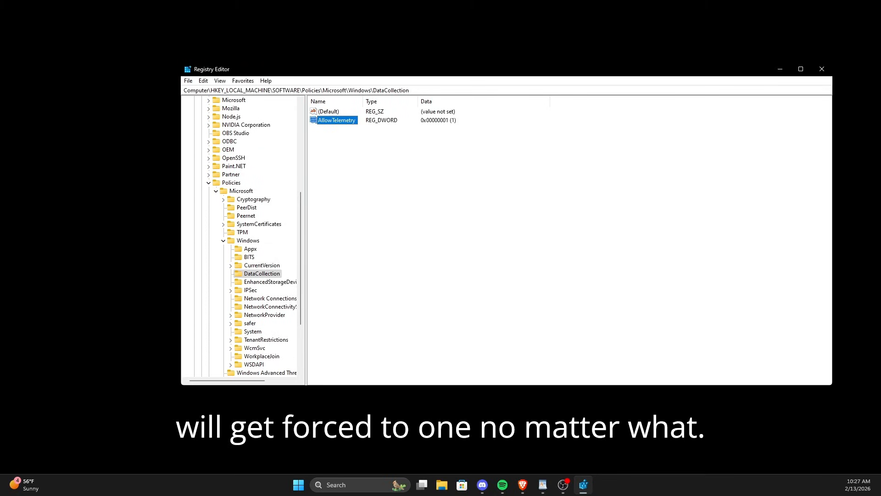
Step: Set the Start value of the DiagTrack key under SYSTEM\CurrentControlSet\Services to 4
{"action": "scroll", "coordinate": [203, 171], "scroll_direction": "up", "scroll_amount": 7}
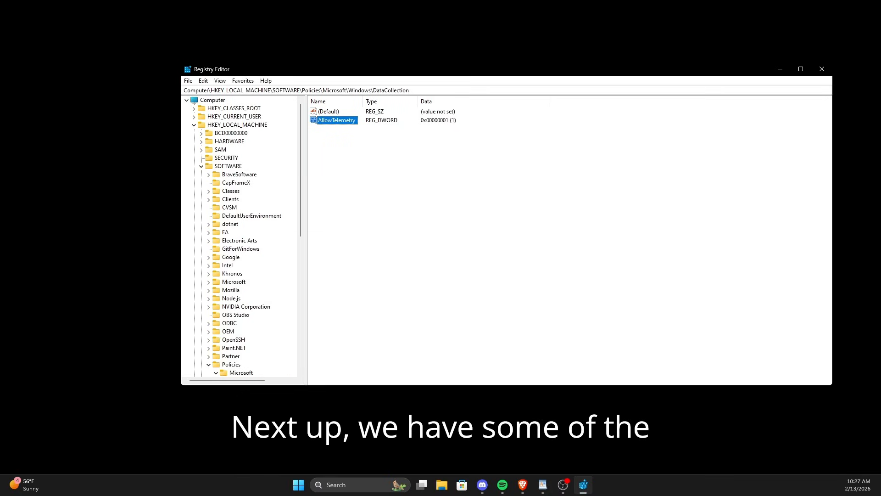
{"action": "left_click", "coordinate": [201, 167]}
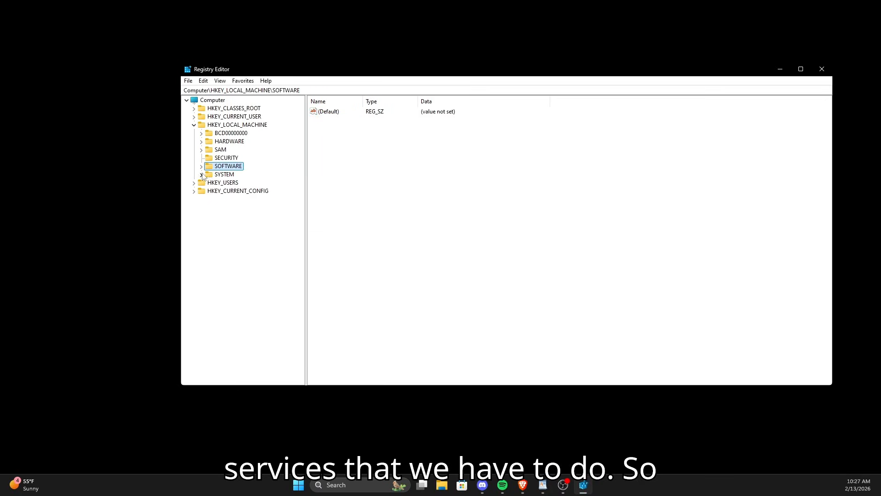
{"action": "left_click", "coordinate": [201, 174]}
{"action": "scroll", "coordinate": [235, 123], "scroll_direction": "up", "scroll_amount": 1}
{"action": "scroll", "coordinate": [236, 124], "scroll_direction": "up", "scroll_amount": 2}
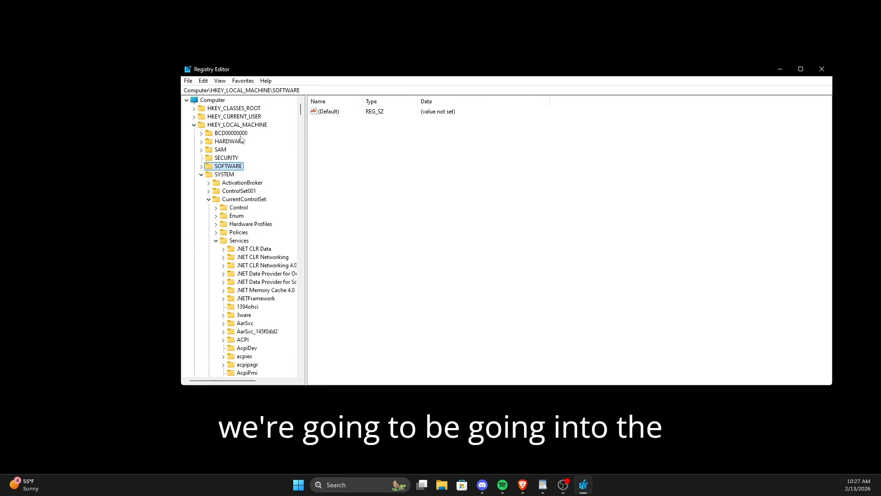
{"action": "left_click", "coordinate": [242, 197]}
{"action": "scroll", "coordinate": [241, 194], "scroll_direction": "down", "scroll_amount": 2}
{"action": "left_click", "coordinate": [241, 193]}
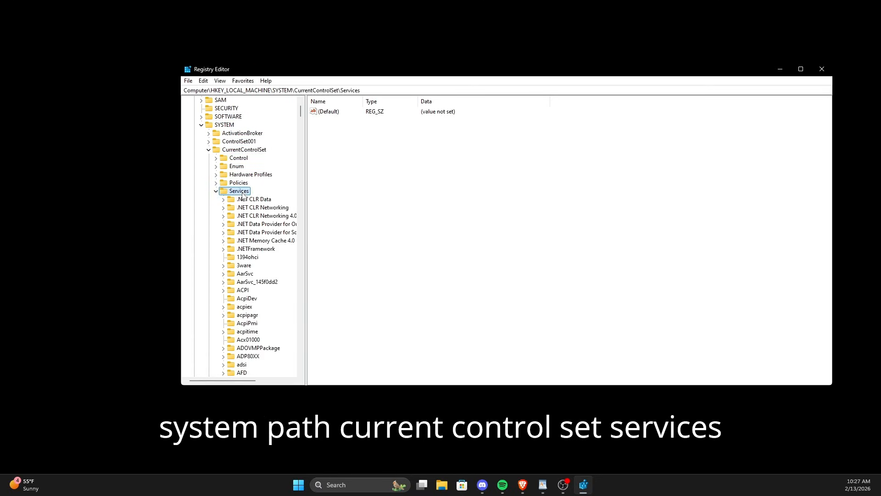
{"action": "scroll", "coordinate": [242, 198], "scroll_direction": "down", "scroll_amount": 4}
{"action": "left_click", "coordinate": [244, 205]}
{"action": "scroll", "coordinate": [267, 175], "scroll_direction": "up", "scroll_amount": 3}
{"action": "key", "text": "d"}
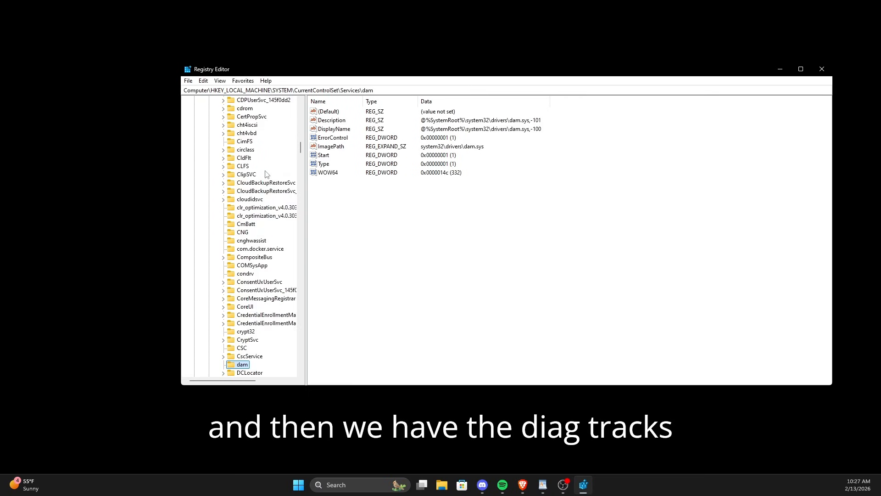
{"action": "scroll", "coordinate": [260, 321], "scroll_direction": "down", "scroll_amount": 5}
{"action": "scroll", "coordinate": [259, 327], "scroll_direction": "down", "scroll_amount": 2}
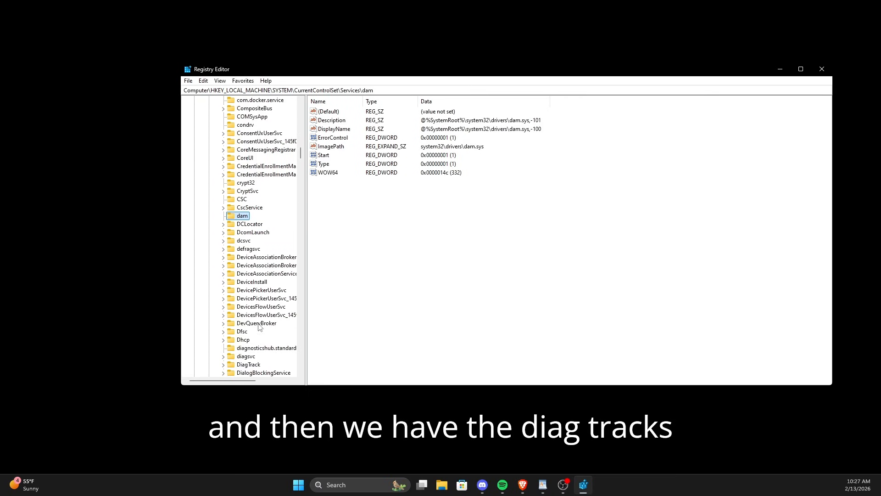
{"action": "left_click", "coordinate": [250, 340]}
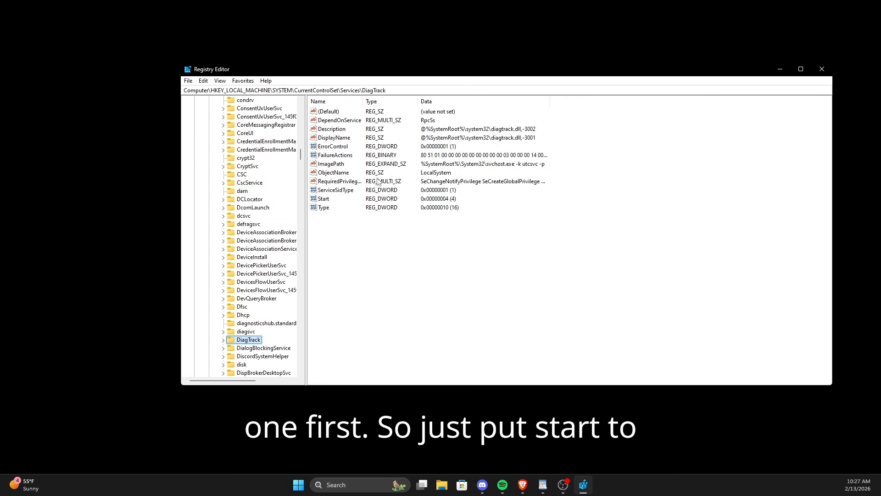
{"action": "double_click", "coordinate": [323, 198]}
{"action": "left_click", "coordinate": [302, 184]}
Step: Set the Start value of the dmwappushservice service key to 4
{"action": "scroll", "coordinate": [276, 321], "scroll_direction": "down", "scroll_amount": 3}
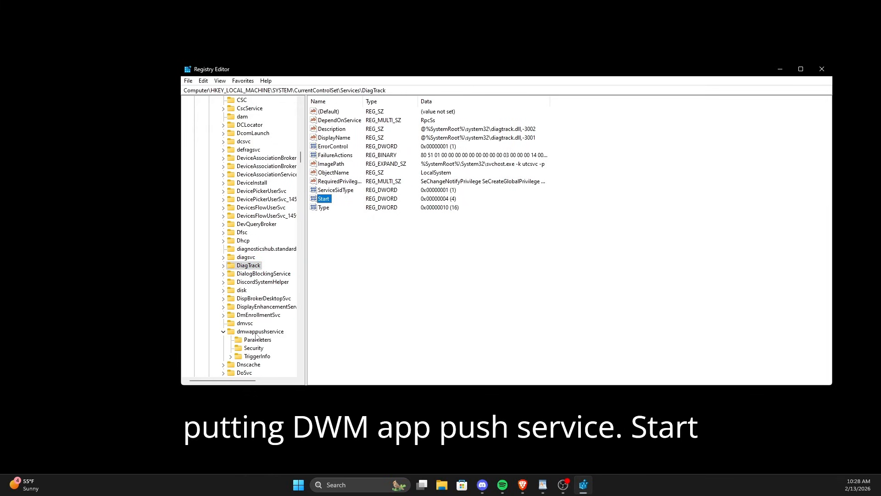
{"action": "left_click", "coordinate": [266, 332]}
{"action": "double_click", "coordinate": [327, 201]}
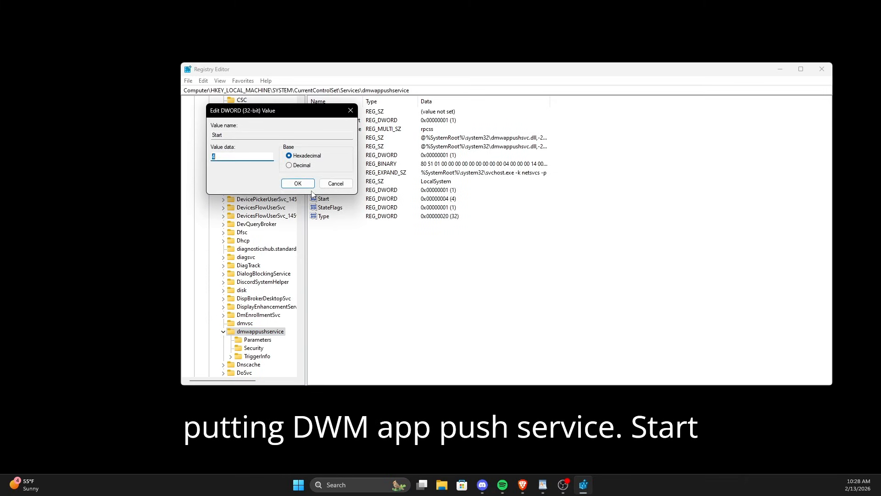
{"action": "left_click", "coordinate": [299, 184]}
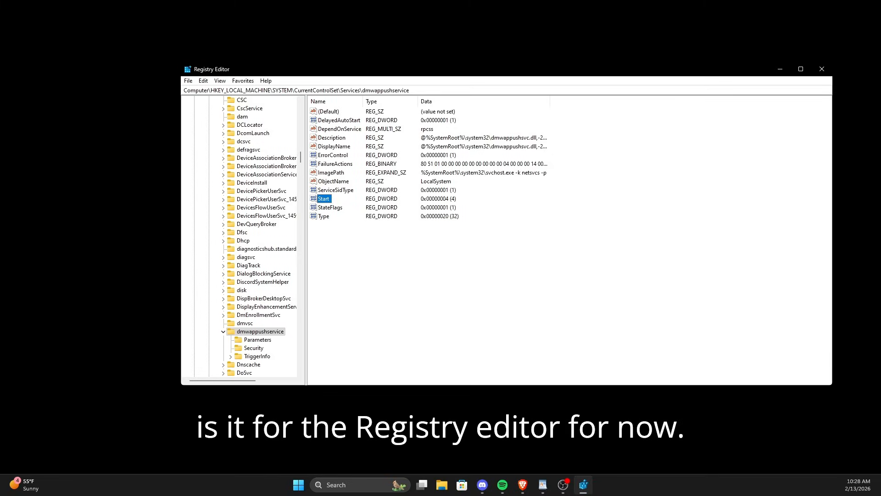
Step: Switch to Task Scheduler and open the Microsoft\Windows\Application Experience task folder
{"action": "left_click", "coordinate": [821, 69]}
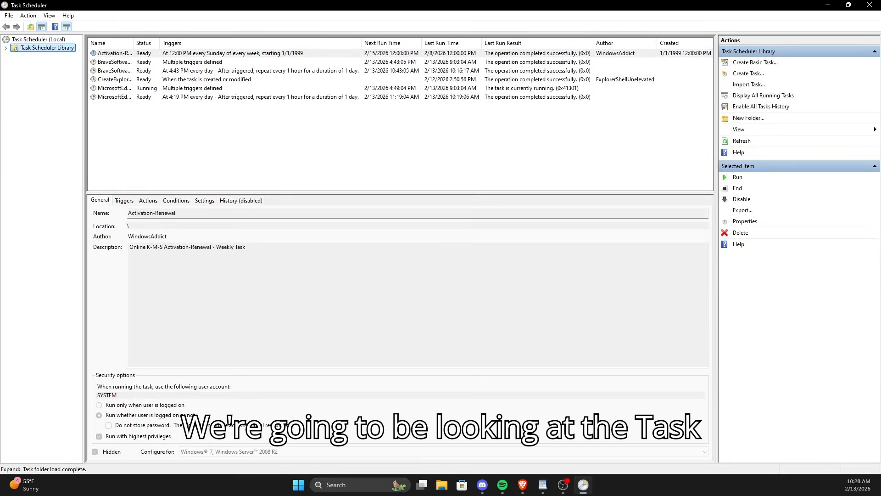
{"action": "left_click", "coordinate": [5, 47]}
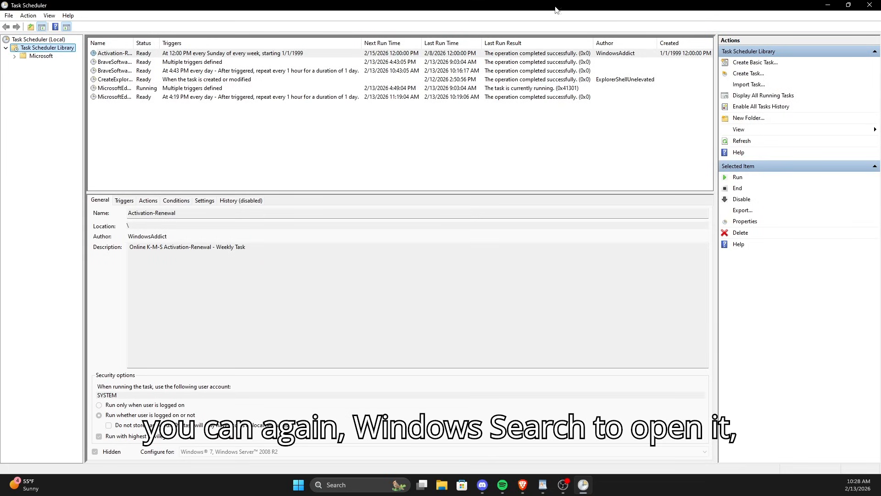
{"action": "left_click", "coordinate": [16, 56]}
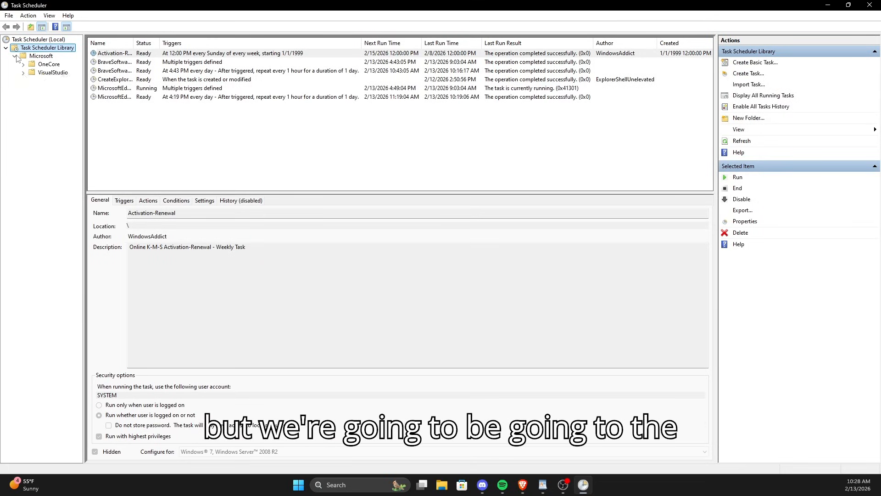
{"action": "double_click", "coordinate": [31, 81]}
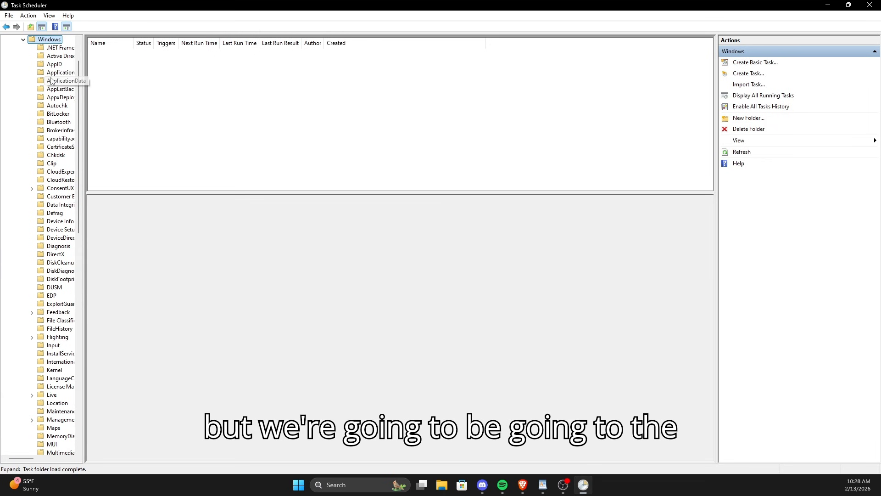
{"action": "left_click", "coordinate": [60, 73]}
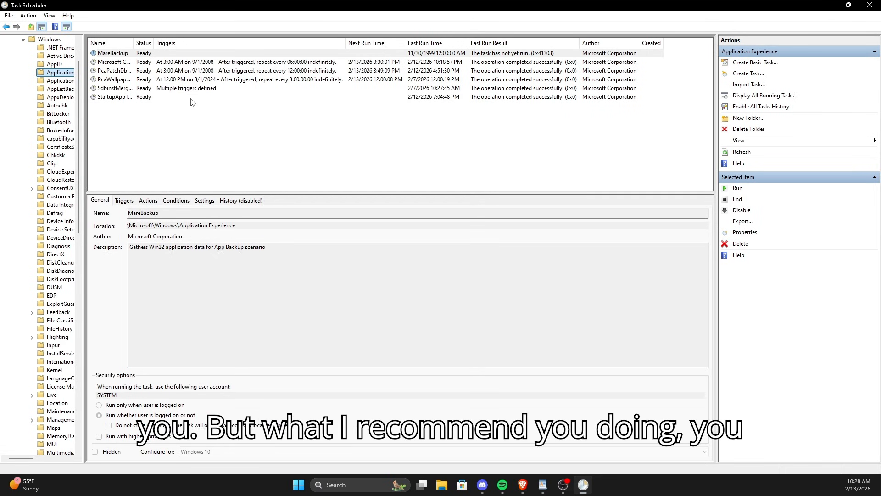
Step: Disable the StartupAppTask scheduled task
{"action": "left_click", "coordinate": [115, 97]}
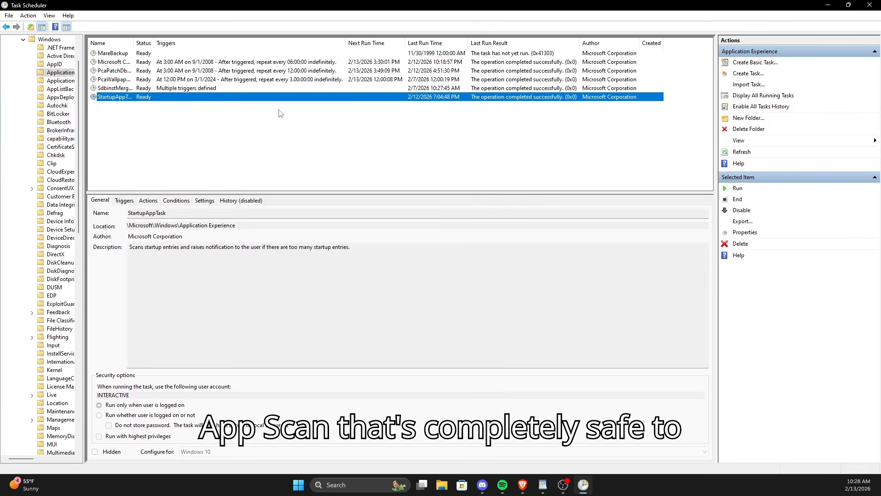
{"action": "right_click", "coordinate": [122, 103]}
{"action": "left_click", "coordinate": [145, 127]}
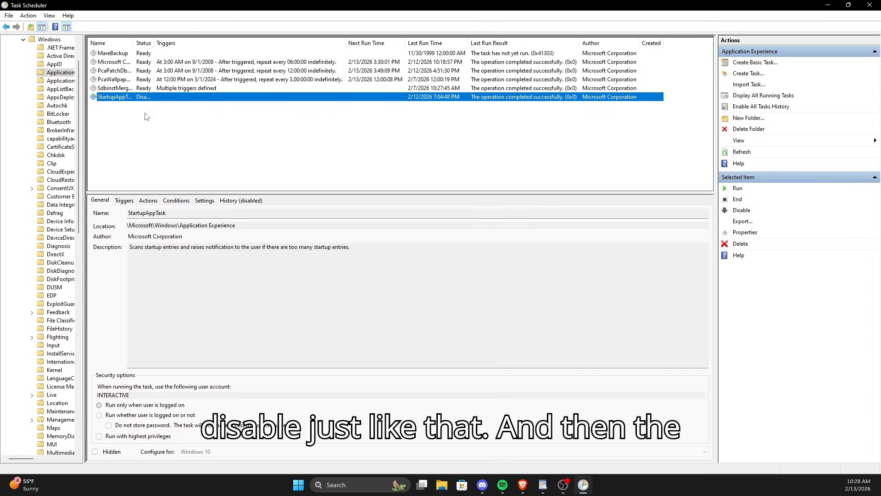
Step: Review the other Application Experience tasks and their descriptions for telemetry collection
{"action": "left_click", "coordinate": [111, 88]}
{"action": "left_click", "coordinate": [110, 79]}
{"action": "left_click", "coordinate": [109, 71]}
{"action": "left_click", "coordinate": [112, 62]}
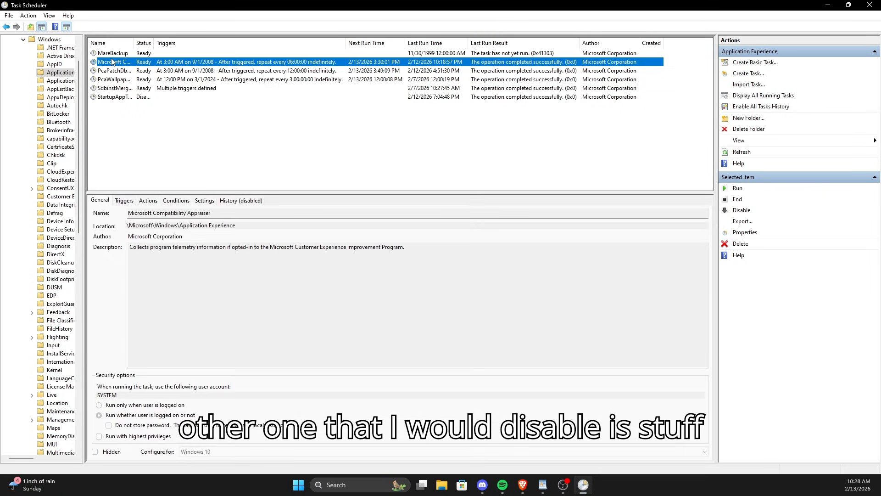
{"action": "left_click_drag", "start_coordinate": [132, 248], "coordinate": [358, 248]}
{"action": "left_click", "coordinate": [359, 248]}
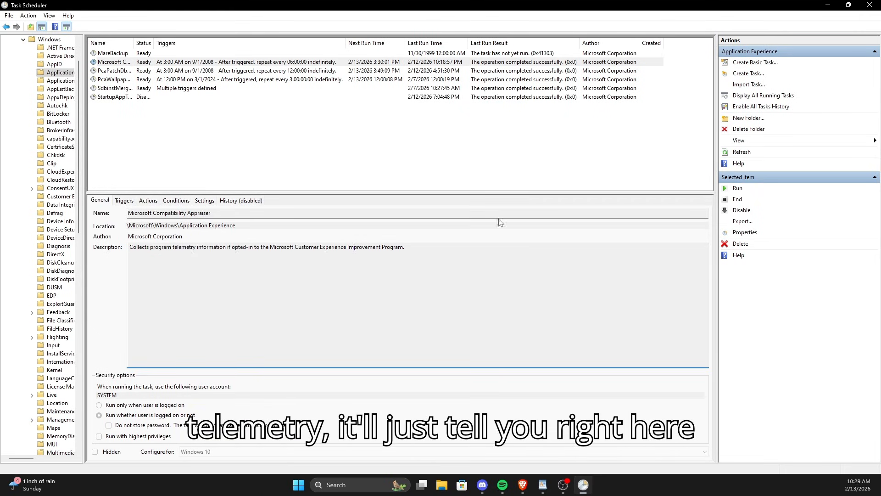
Step: Disable the Microsoft Compatibility Appraiser scheduled task
{"action": "right_click", "coordinate": [110, 62]}
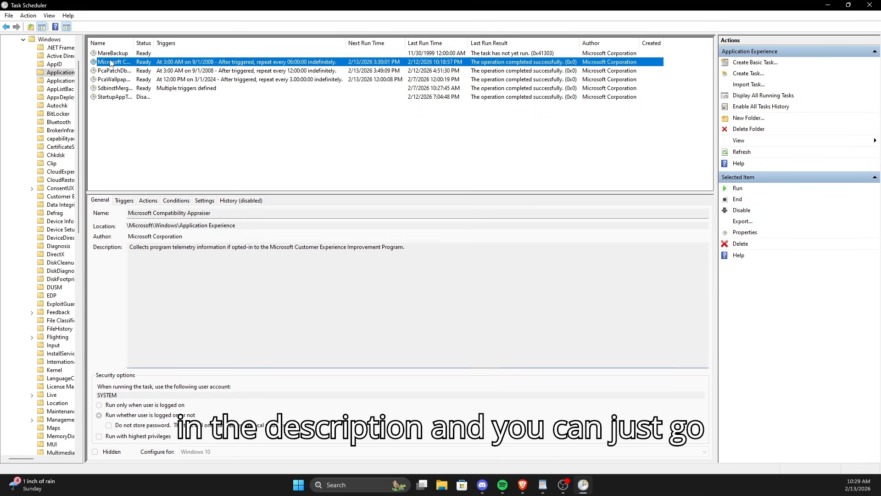
{"action": "left_click", "coordinate": [117, 54]}
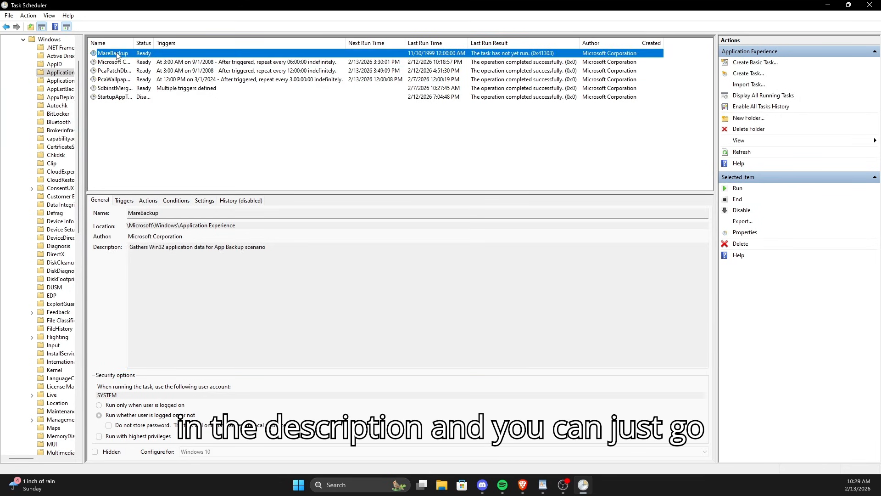
{"action": "right_click", "coordinate": [110, 61]}
{"action": "left_click", "coordinate": [143, 85]}
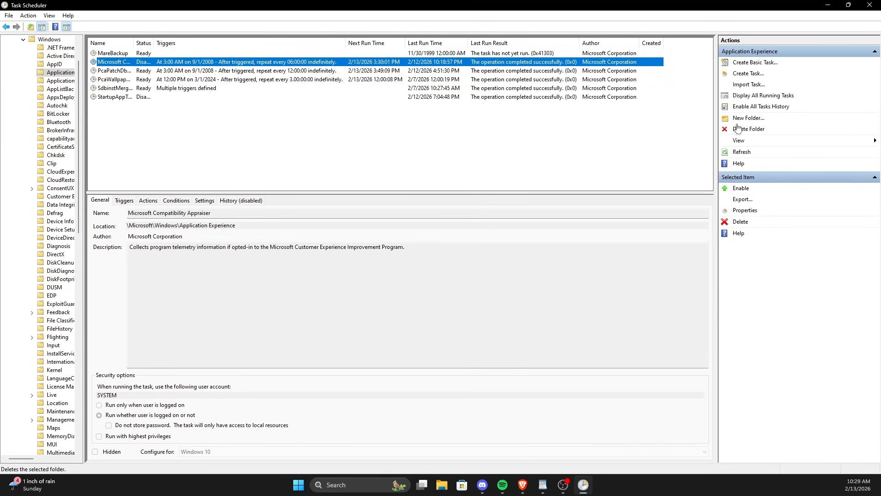
Step: Close Task Scheduler and open the HKEY_LOCAL_MACHINE\SOFTWARE\Microsoft\Windows\CurrentVersion\AdvertisingInfo key to inspect its Enabled value
{"action": "left_click", "coordinate": [870, 6]}
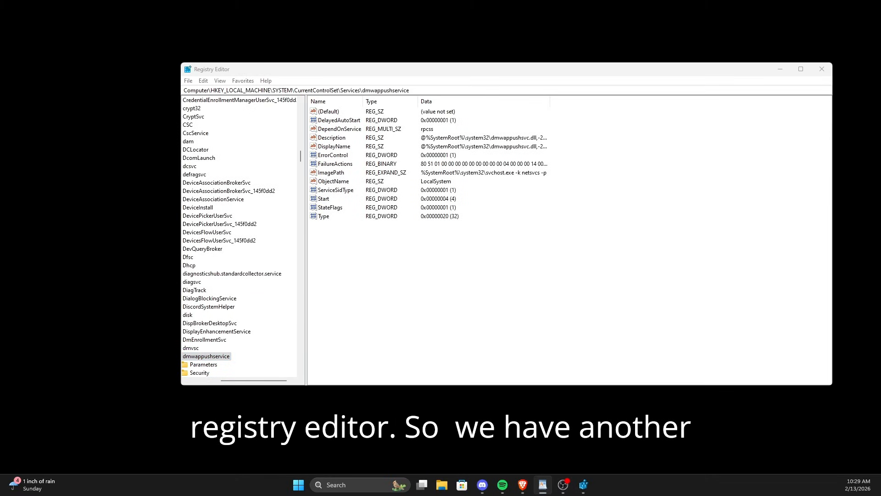
{"action": "left_click_drag", "start_coordinate": [282, 380], "coordinate": [251, 380]}
{"action": "scroll", "coordinate": [259, 211], "scroll_direction": "up", "scroll_amount": 20}
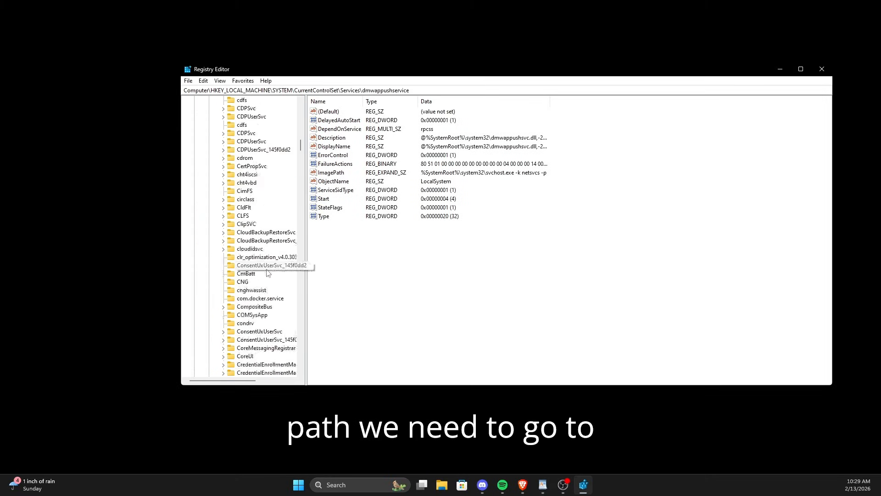
{"action": "scroll", "coordinate": [259, 211], "scroll_direction": "up", "scroll_amount": 20}
{"action": "left_click", "coordinate": [201, 174]}
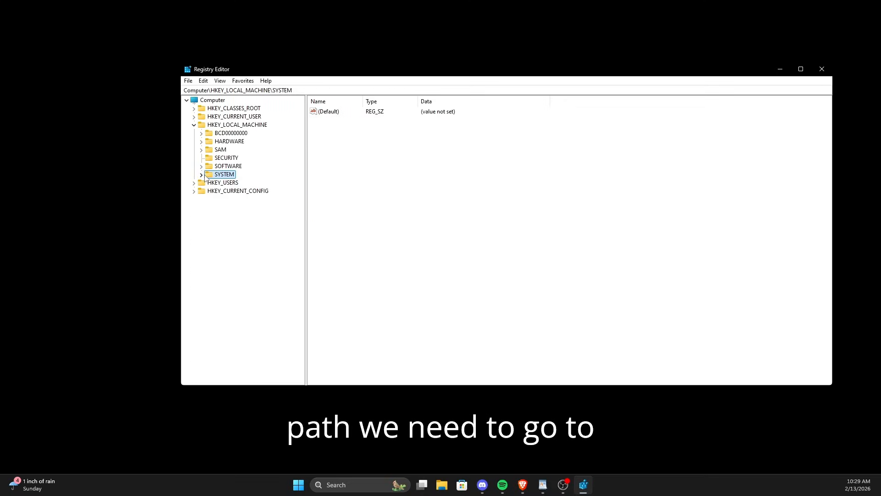
{"action": "left_click", "coordinate": [201, 165]}
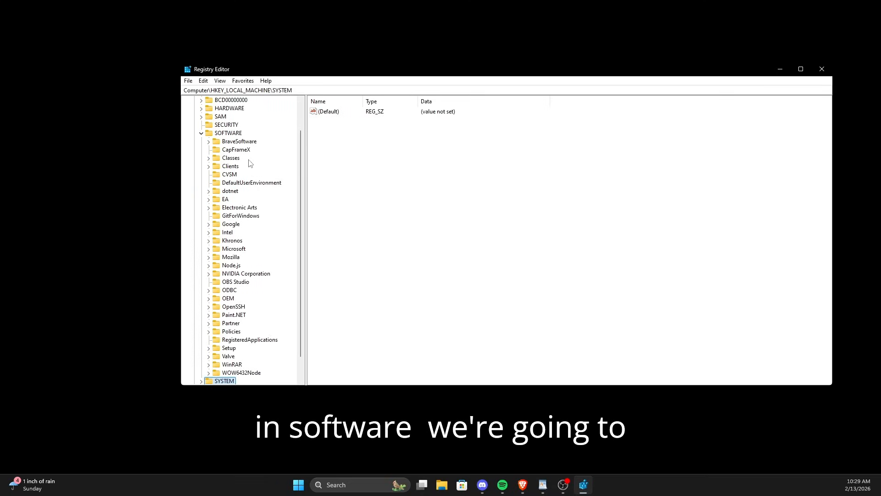
{"action": "scroll", "coordinate": [237, 202], "scroll_direction": "down", "scroll_amount": 1}
{"action": "left_click", "coordinate": [209, 224]}
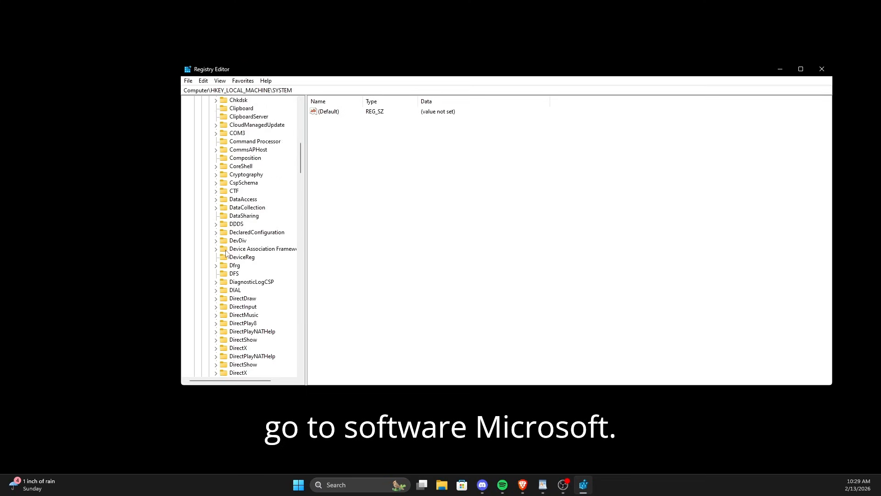
{"action": "scroll", "coordinate": [231, 253], "scroll_direction": "down", "scroll_amount": 15}
{"action": "scroll", "coordinate": [231, 253], "scroll_direction": "down", "scroll_amount": 20}
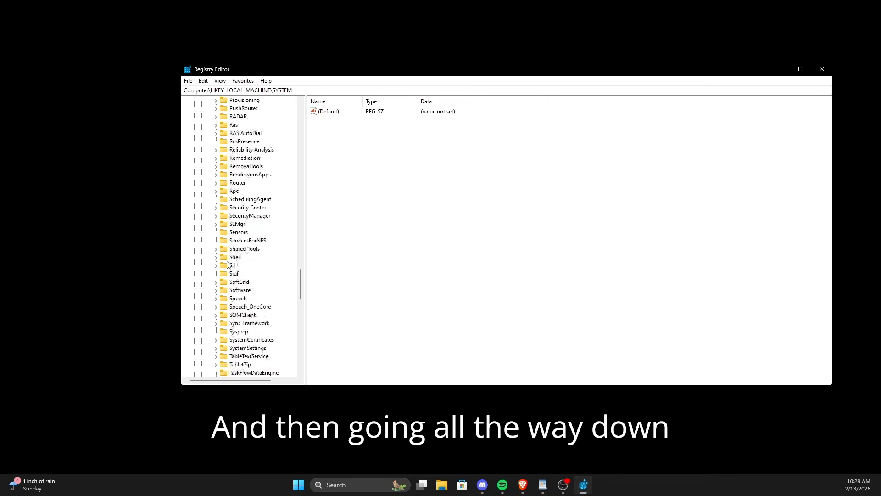
{"action": "left_click", "coordinate": [218, 242]}
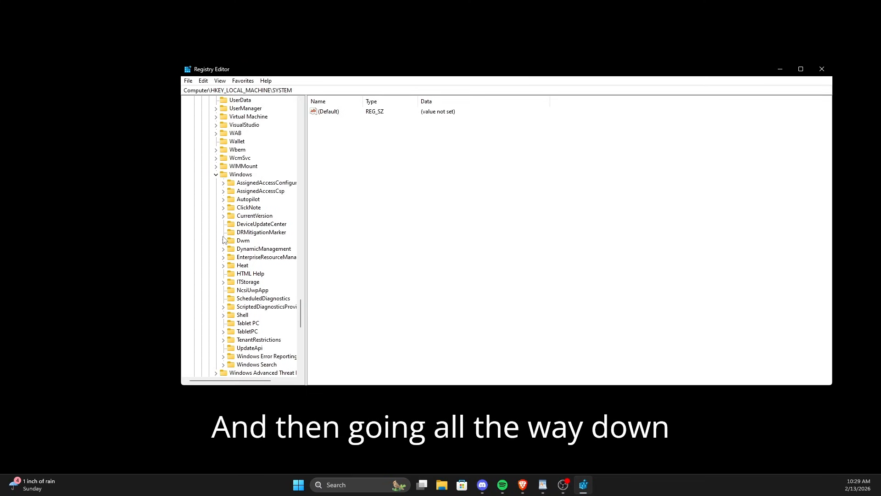
{"action": "left_click", "coordinate": [224, 216]}
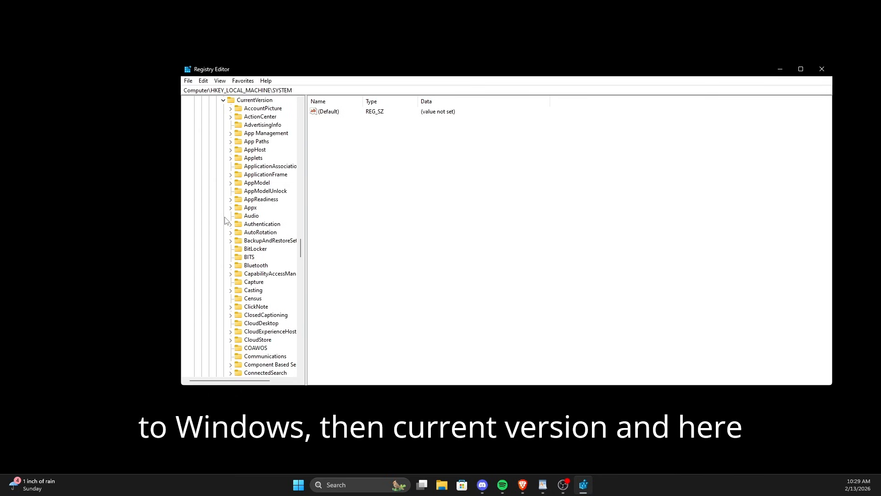
{"action": "scroll", "coordinate": [246, 237], "scroll_direction": "up", "scroll_amount": 6}
{"action": "left_click", "coordinate": [273, 275]}
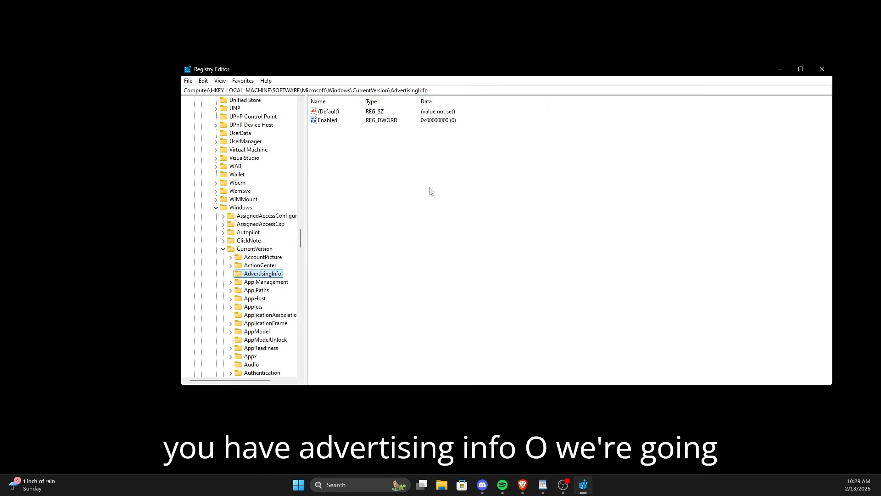
{"action": "left_click", "coordinate": [329, 122]}
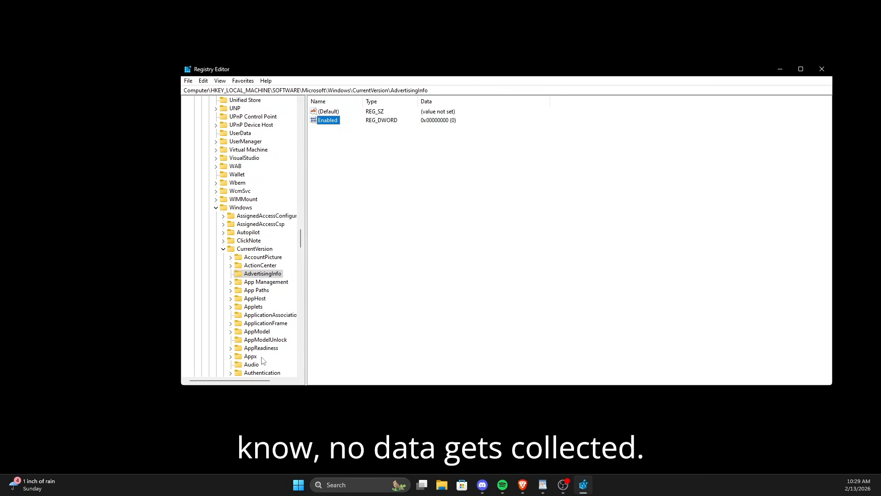
Step: Create a DWORD (32-bit) value DisableTailoredExperiencesWithDiagnosticData in HKEY_CURRENT_USER\Software\Policies\Microsoft\Windows\CloudContent and set it to 1
{"action": "scroll", "coordinate": [276, 367], "scroll_direction": "up", "scroll_amount": 20}
{"action": "scroll", "coordinate": [264, 354], "scroll_direction": "up", "scroll_amount": 20}
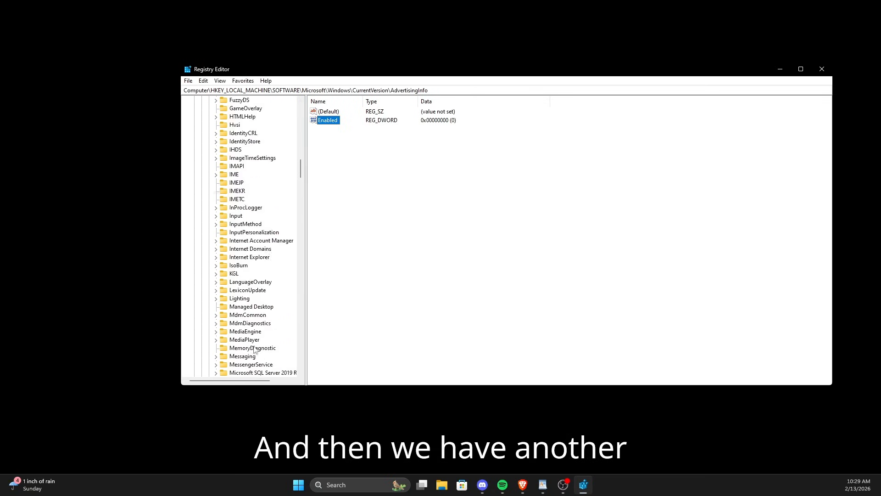
{"action": "left_click", "coordinate": [194, 124]}
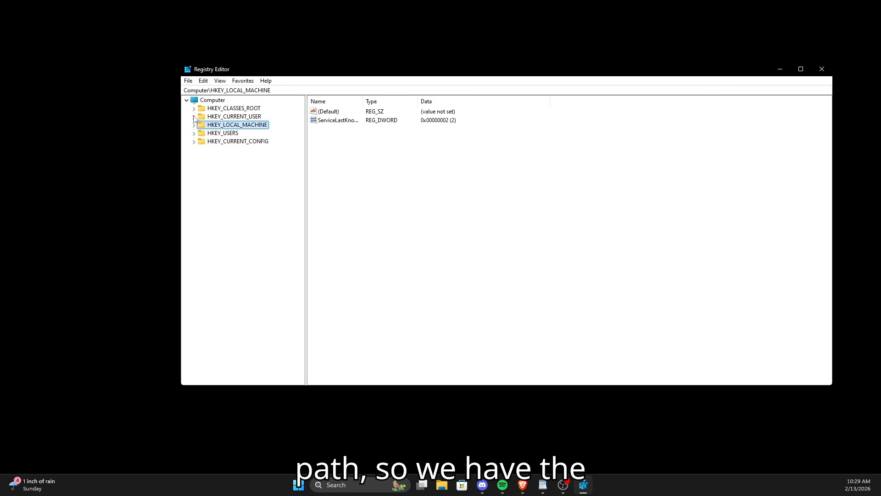
{"action": "left_click", "coordinate": [194, 117]}
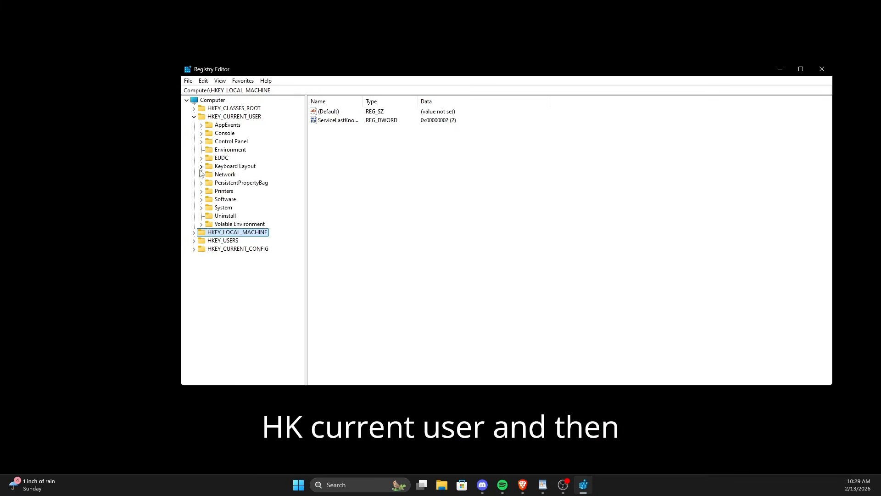
{"action": "left_click", "coordinate": [201, 199]}
{"action": "scroll", "coordinate": [233, 235], "scroll_direction": "down", "scroll_amount": 4}
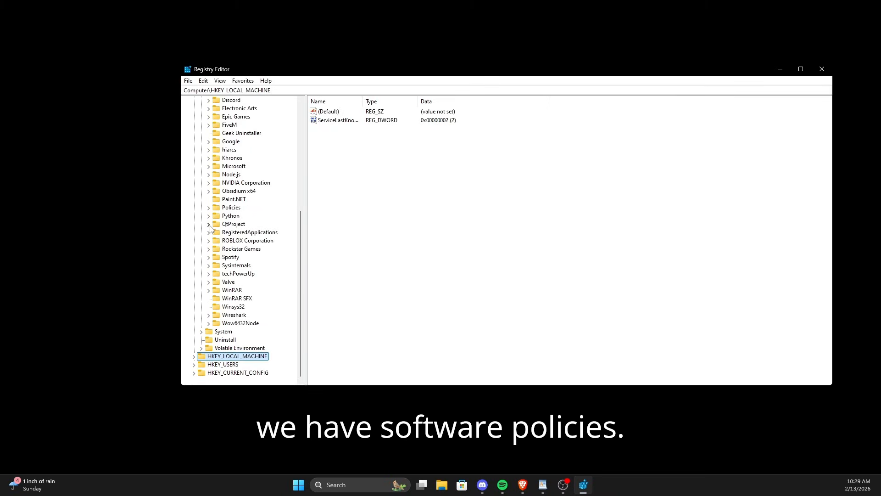
{"action": "left_click", "coordinate": [208, 207]}
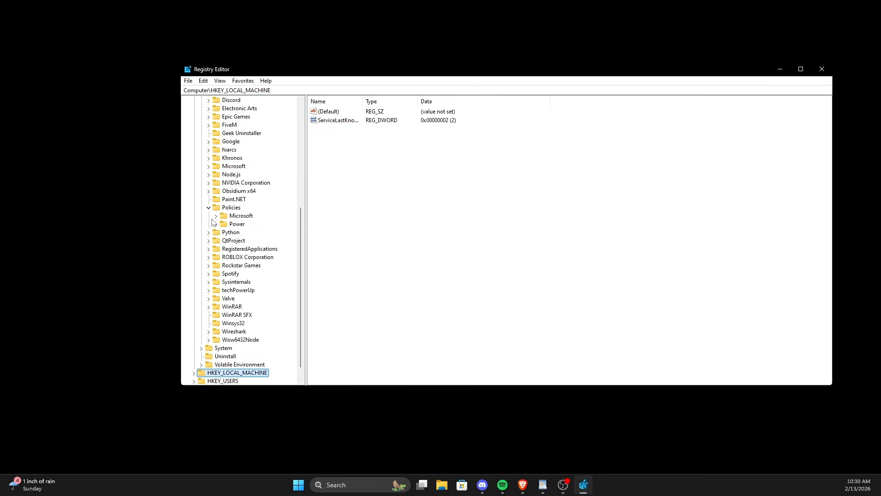
{"action": "left_click", "coordinate": [216, 216]}
{"action": "left_click", "coordinate": [223, 232]}
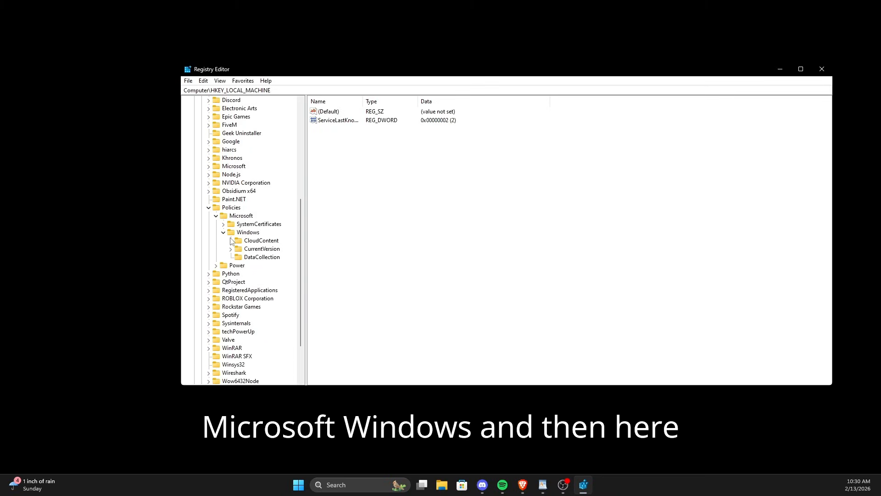
{"action": "left_click", "coordinate": [260, 244]}
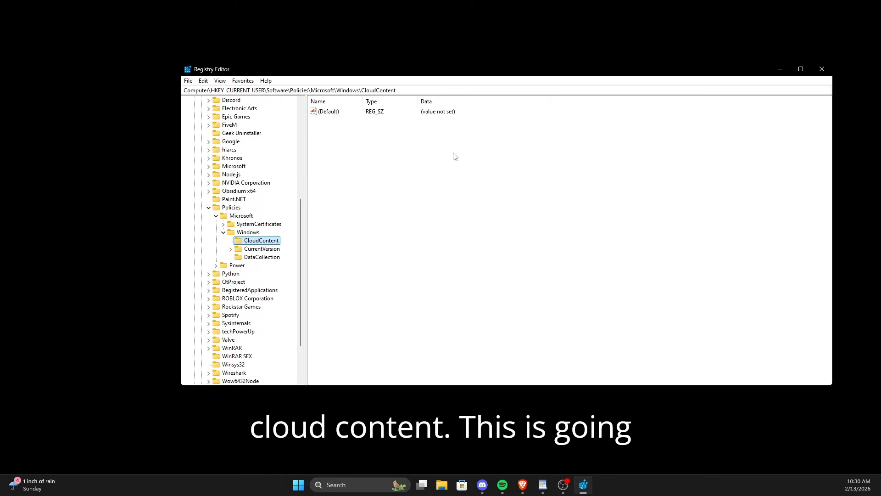
{"action": "right_click", "coordinate": [418, 155]}
{"action": "mouse_move", "coordinate": [442, 156]}
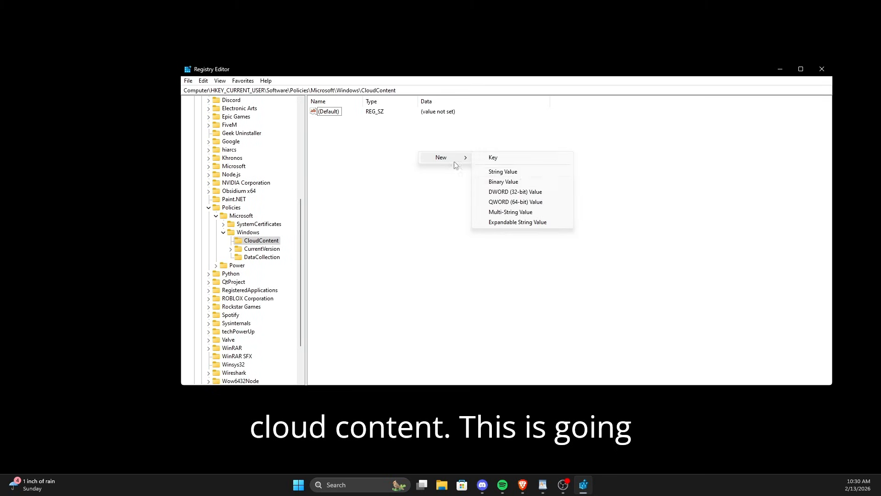
{"action": "left_click", "coordinate": [518, 193]}
{"action": "type", "text": "D"}
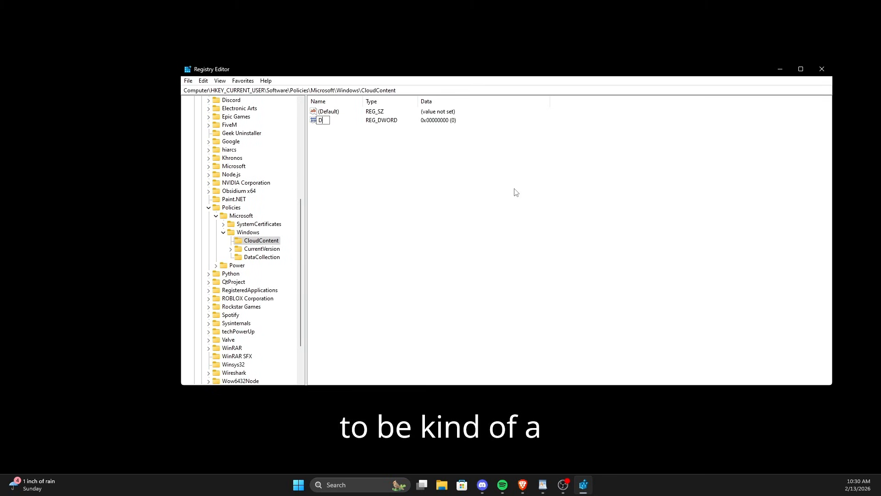
{"action": "type", "text": "isableTa"}
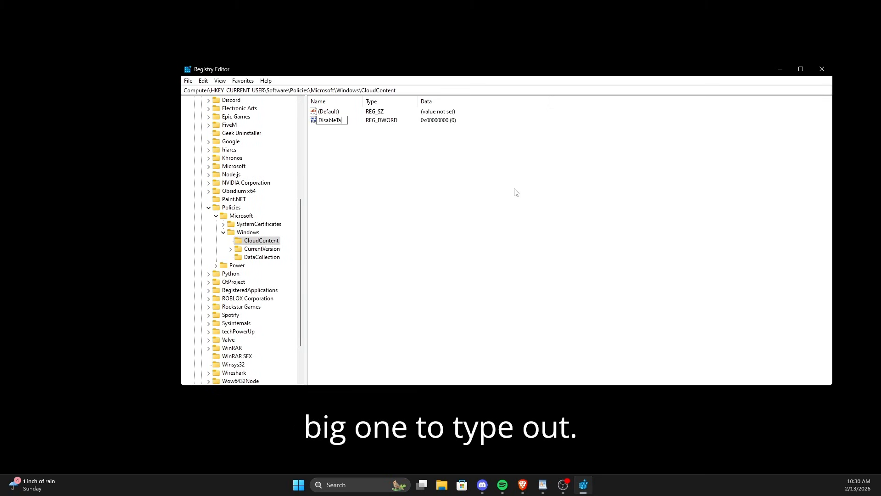
{"action": "type", "text": "iloredExp"}
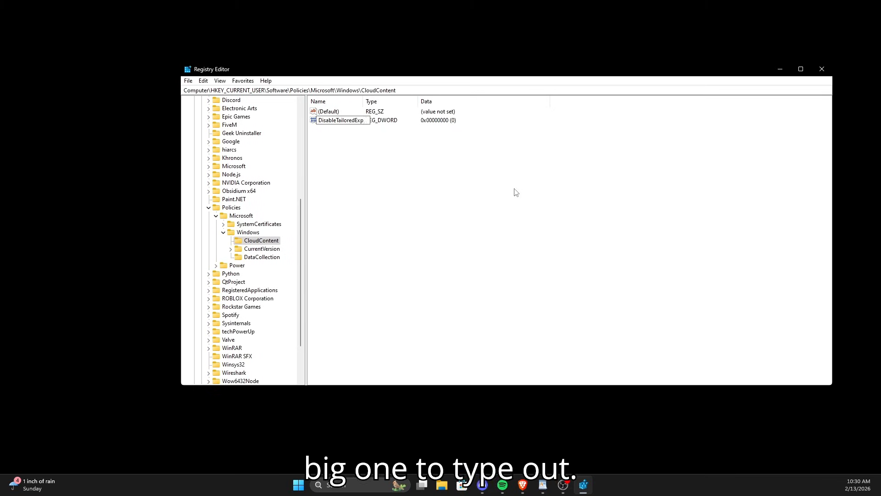
{"action": "type", "text": "eriencesWith"}
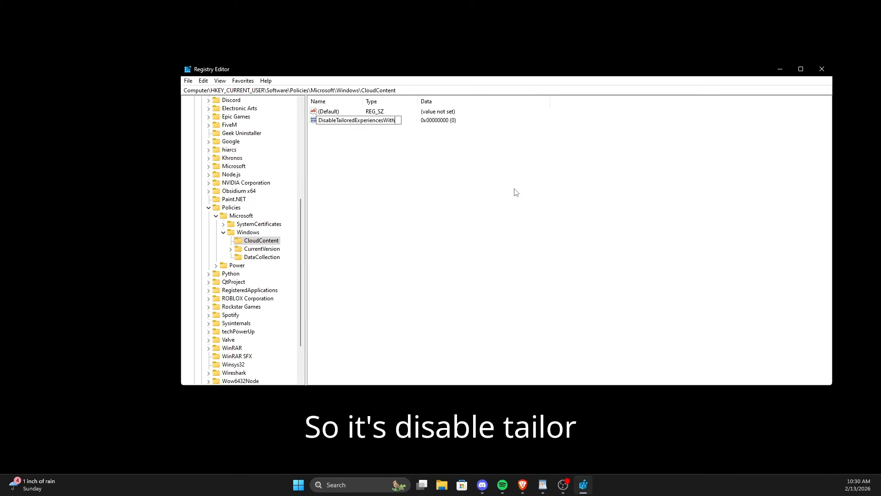
{"action": "type", "text": "Diagnostic"}
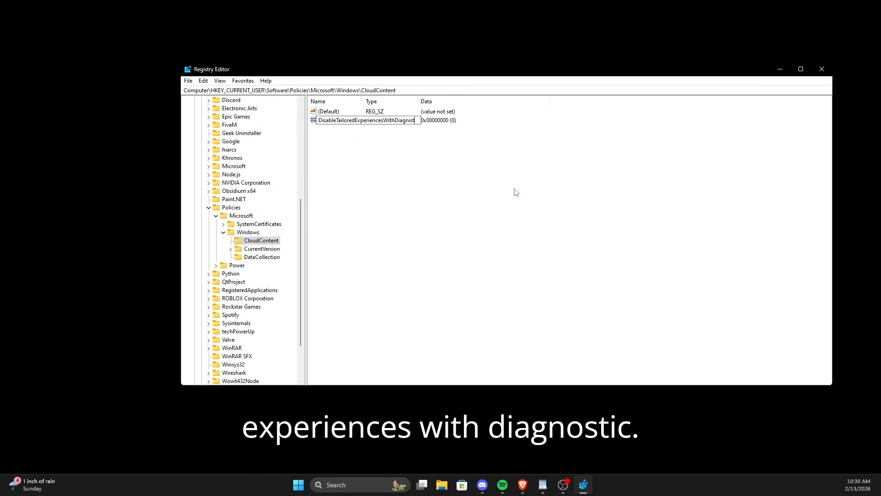
{"action": "key", "text": "BackSpace"}
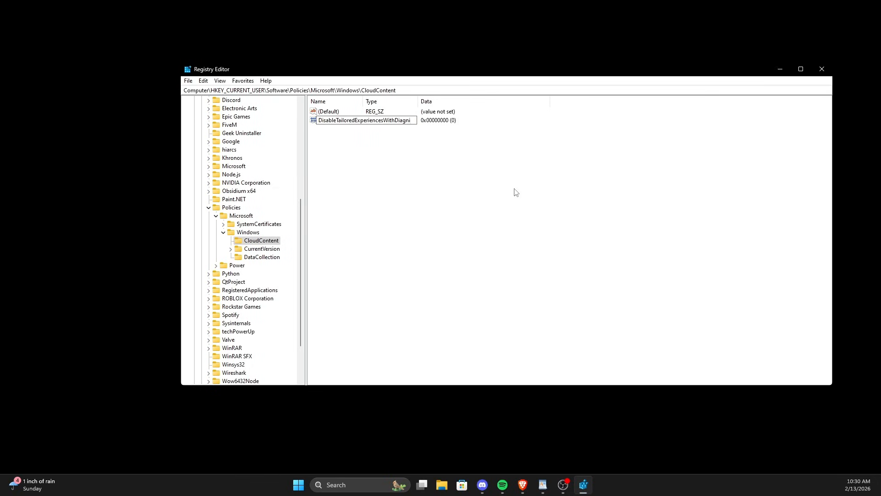
{"action": "key", "text": "BackSpace"}
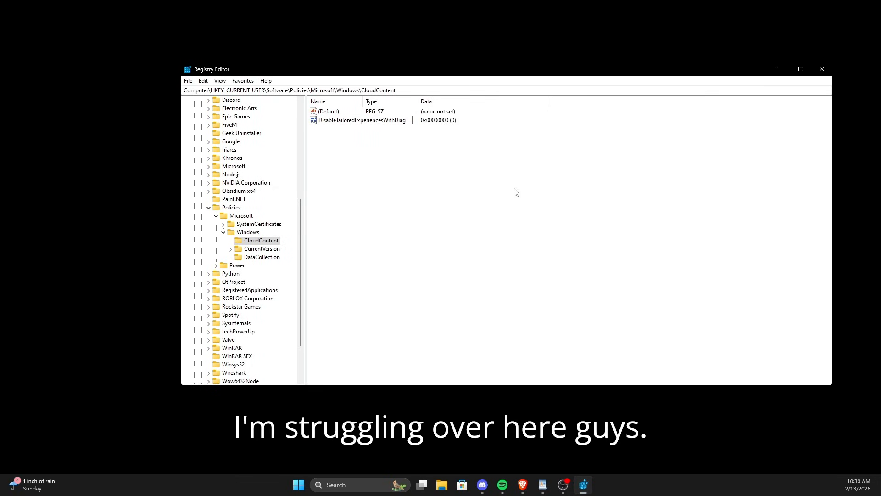
{"action": "type", "text": "nosticData"}
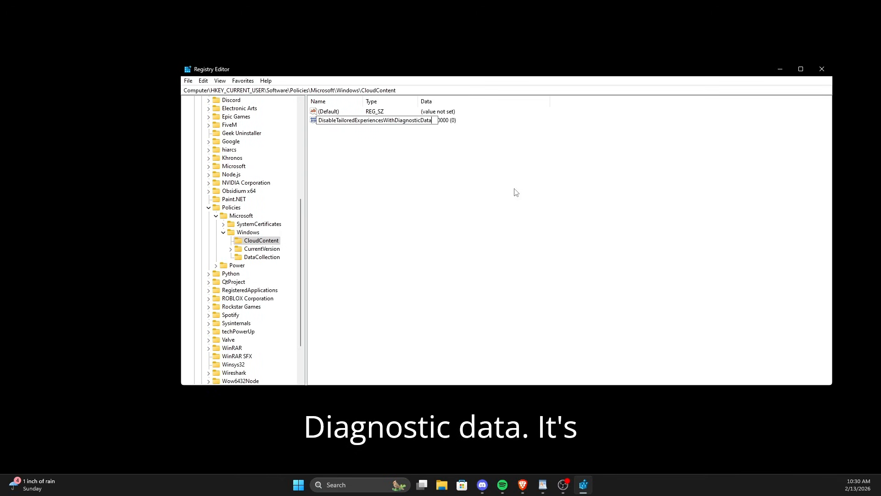
{"action": "key", "text": "Return"}
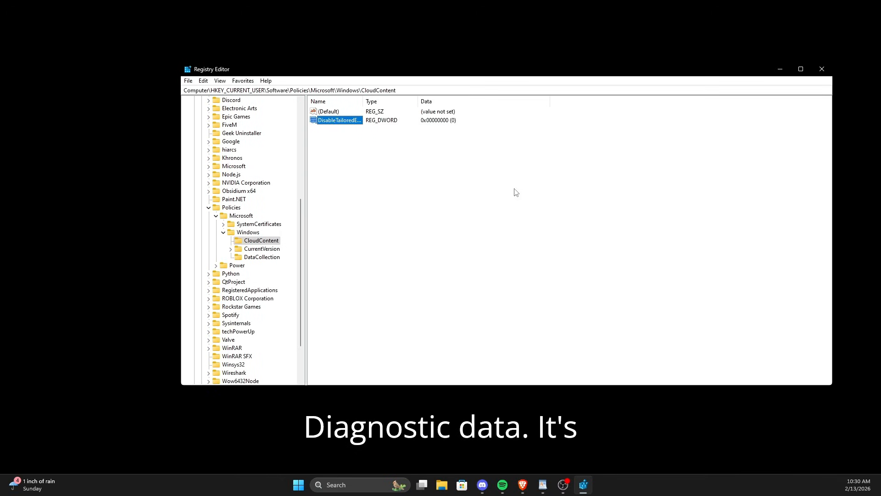
{"action": "double_click", "coordinate": [356, 120]}
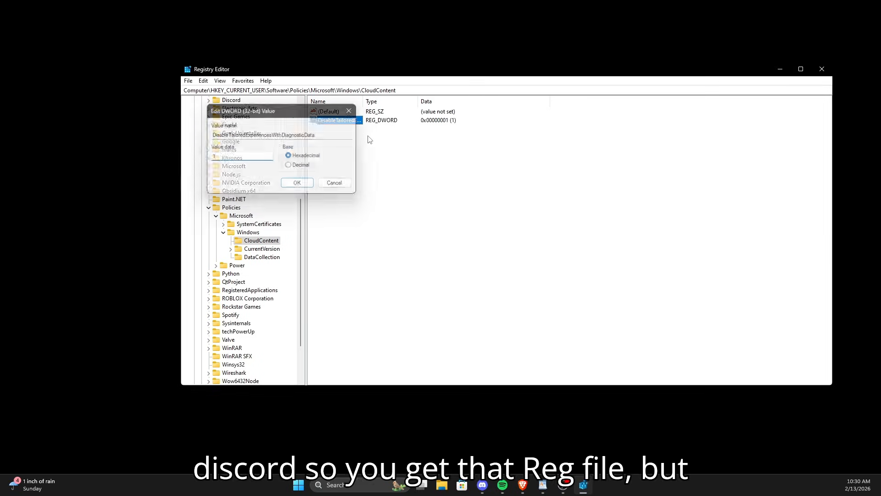
{"action": "key", "text": "Return"}
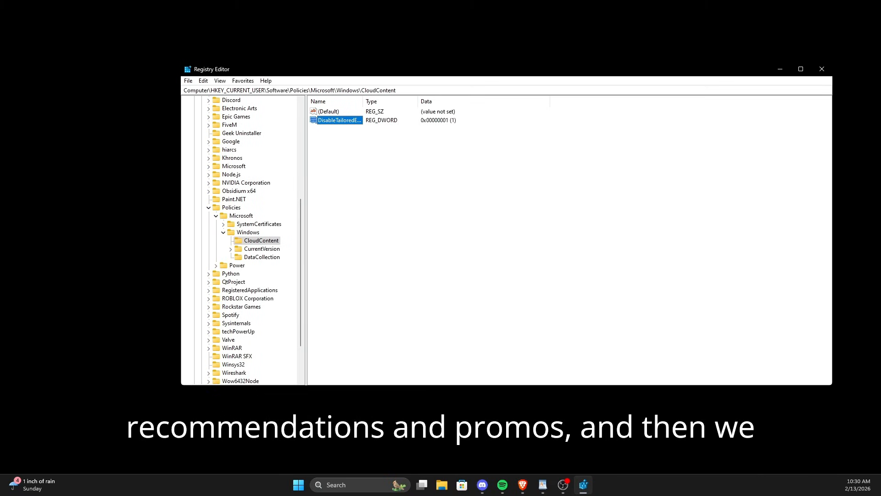
Step: Open the HKEY_LOCAL_MACHINE\SOFTWARE\Policies\Microsoft\Windows\System key and create a DWORD (32-bit) value named EnableActivityFeed
{"action": "key", "text": "alt+Tab"}
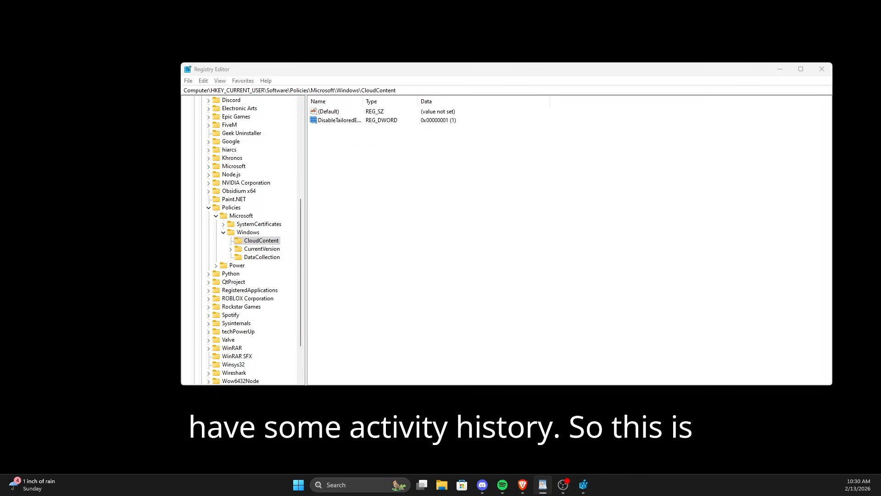
{"action": "scroll", "coordinate": [236, 248], "scroll_direction": "up", "scroll_amount": 7}
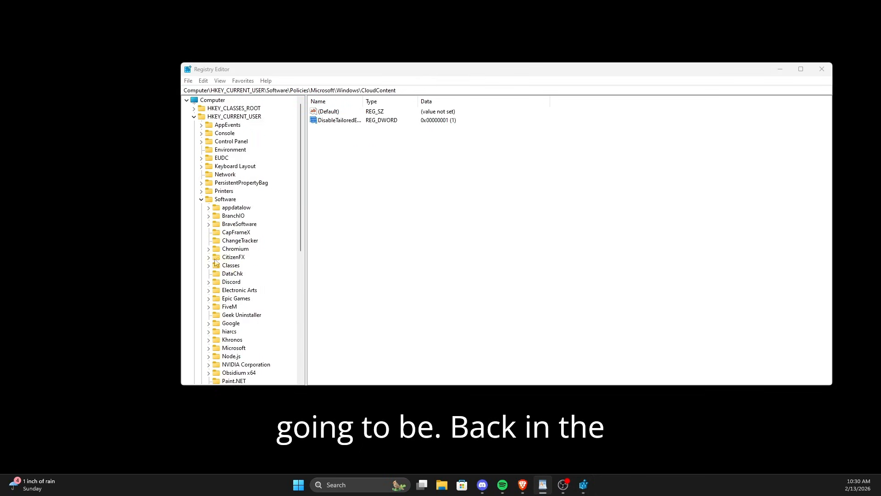
{"action": "left_click", "coordinate": [194, 117]}
{"action": "left_click", "coordinate": [194, 125]}
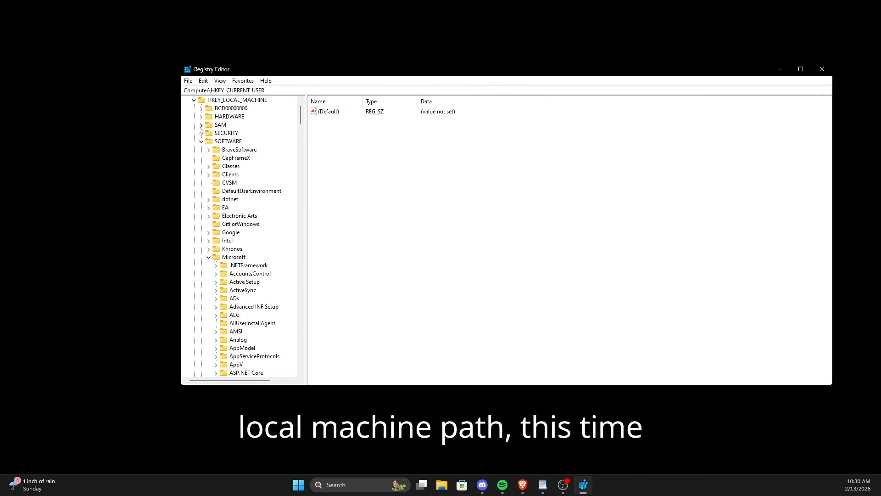
{"action": "scroll", "coordinate": [230, 156], "scroll_direction": "down", "scroll_amount": 1}
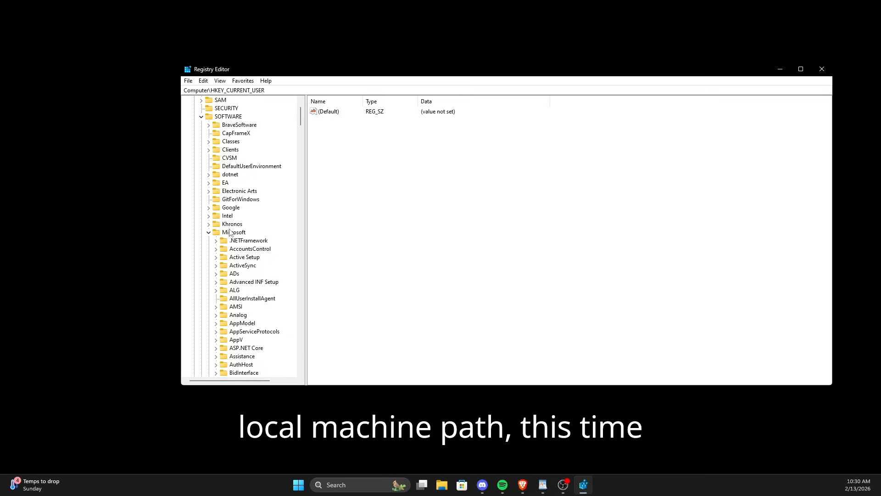
{"action": "scroll", "coordinate": [229, 156], "scroll_direction": "up", "scroll_amount": 2}
{"action": "left_click", "coordinate": [209, 282]}
{"action": "scroll", "coordinate": [209, 284], "scroll_direction": "down", "scroll_amount": 2}
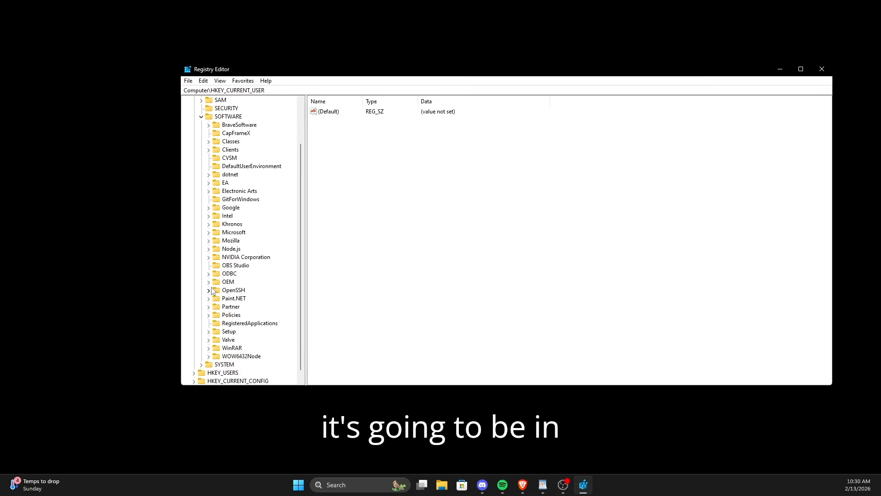
{"action": "double_click", "coordinate": [212, 315]}
{"action": "scroll", "coordinate": [208, 313], "scroll_direction": "down", "scroll_amount": 1}
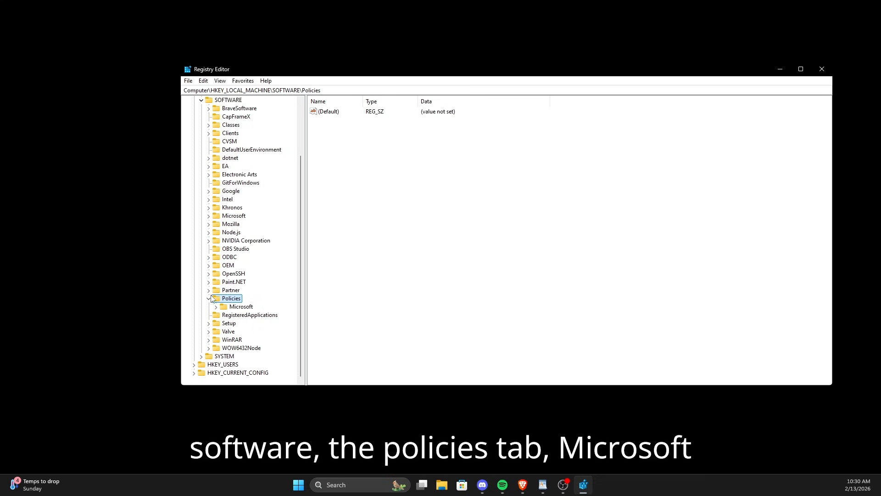
{"action": "left_click", "coordinate": [215, 314]}
{"action": "left_click", "coordinate": [216, 307]}
{"action": "scroll", "coordinate": [219, 315], "scroll_direction": "down", "scroll_amount": 3}
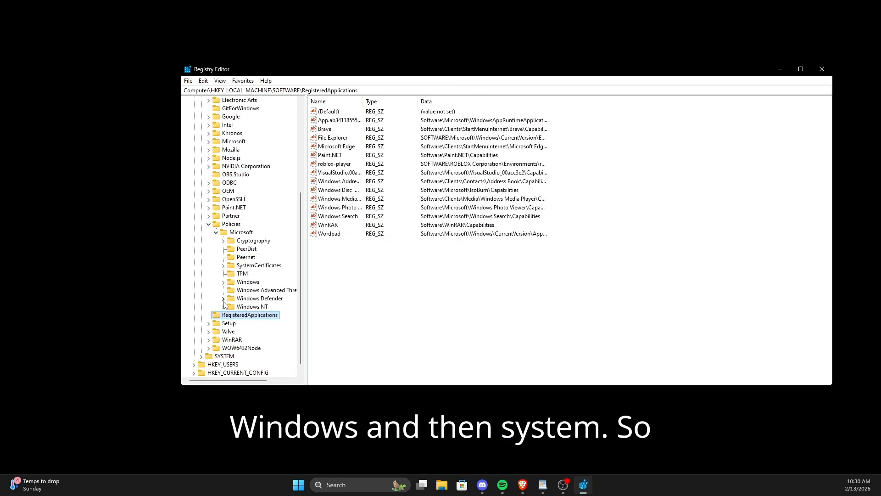
{"action": "left_click", "coordinate": [224, 282]}
{"action": "left_click", "coordinate": [254, 332]}
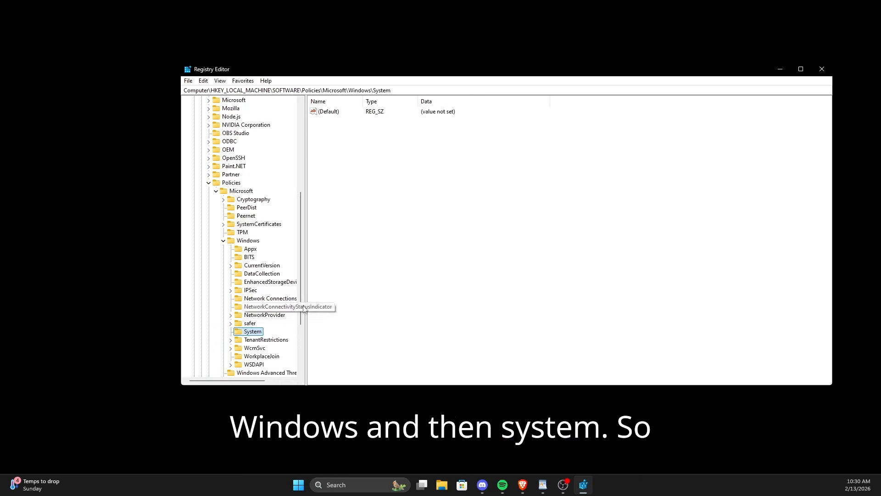
{"action": "right_click", "coordinate": [461, 161]}
{"action": "mouse_move", "coordinate": [460, 164]}
{"action": "left_click", "coordinate": [518, 190]}
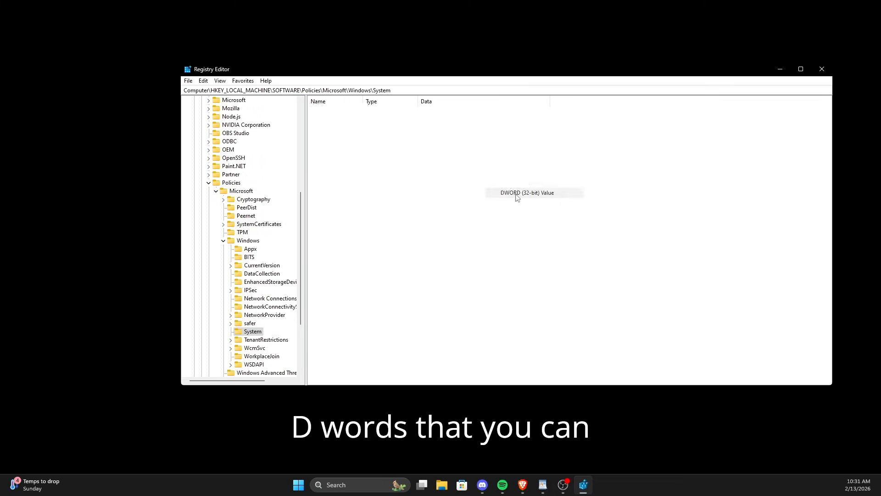
{"action": "type", "text": "Enable"}
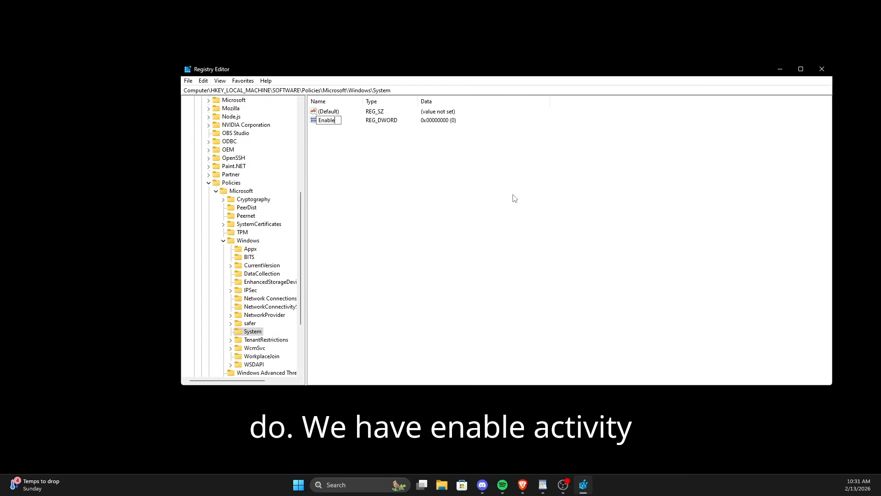
{"action": "type", "text": "ActivityFeed"}
{"action": "key", "text": "Return"}
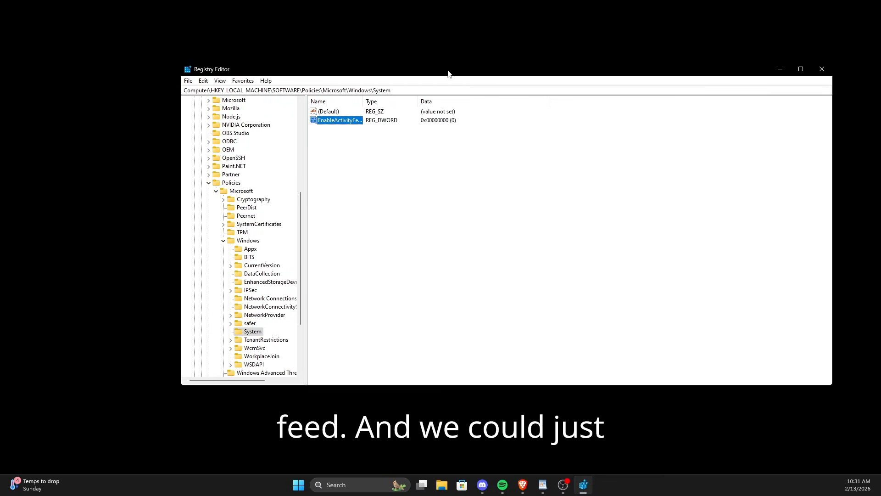
Step: Create another DWORD (32-bit) value in the System key named UplishUserActivities
{"action": "right_click", "coordinate": [422, 151]}
{"action": "mouse_move", "coordinate": [467, 161]}
{"action": "left_click", "coordinate": [518, 191]}
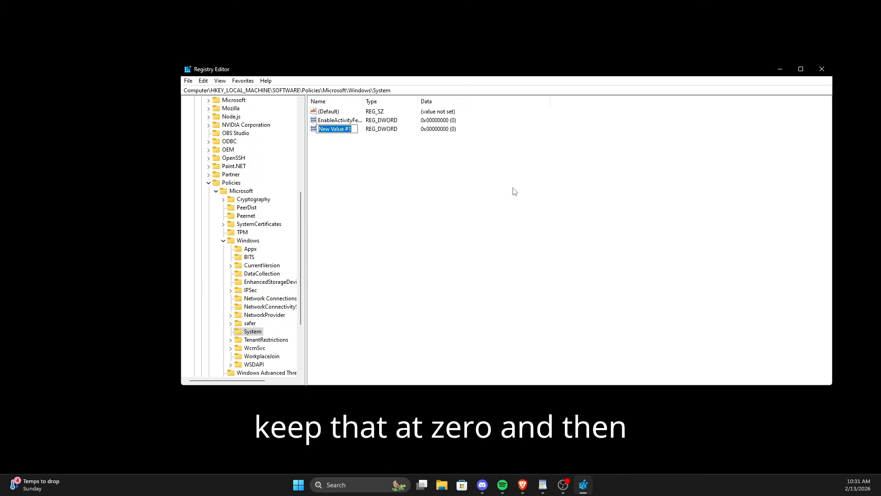
{"action": "type", "text": "UplishUse"}
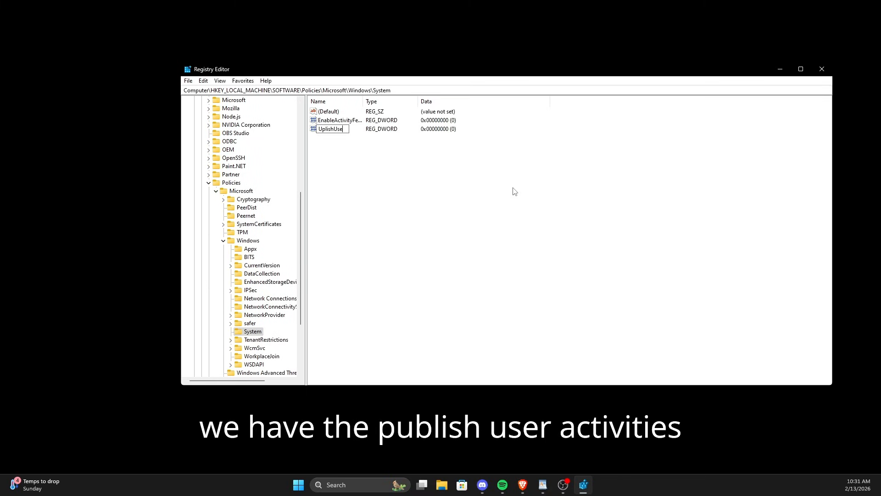
{"action": "type", "text": "rActivities"}
{"action": "key", "text": "Return"}
Step: Create a third DWORD (32-bit) value in the System key named UploadUserActivities
{"action": "right_click", "coordinate": [512, 191]}
{"action": "mouse_move", "coordinate": [532, 191]}
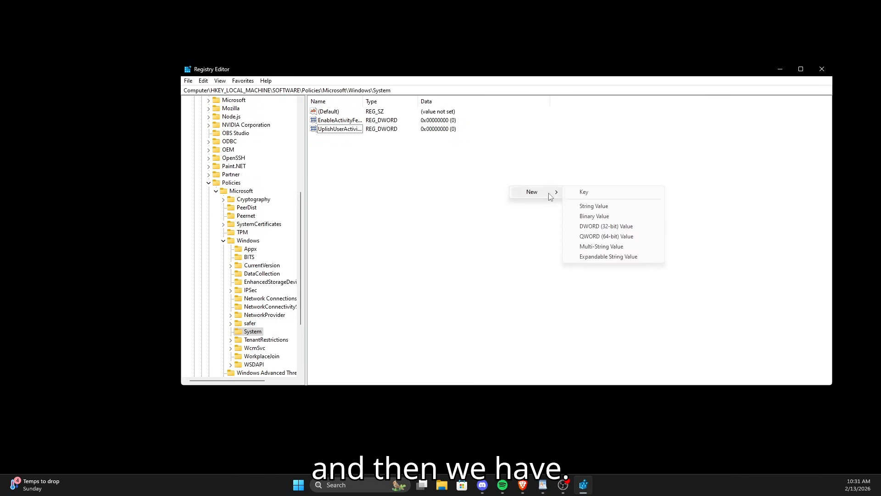
{"action": "left_click", "coordinate": [608, 227]}
{"action": "type", "text": "UploadUser"}
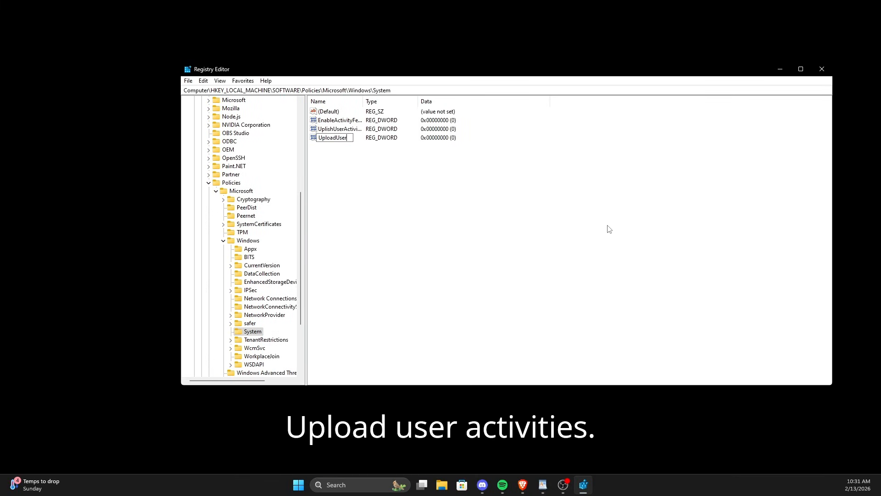
{"action": "type", "text": "Acrt"}
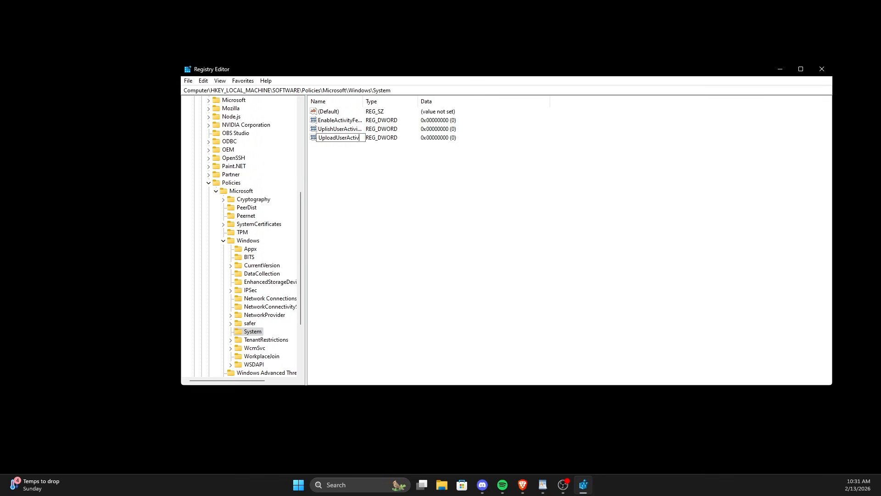
{"action": "key", "text": "BackSpace"}
{"action": "type", "text": "tivities"}
{"action": "key", "text": "Return"}
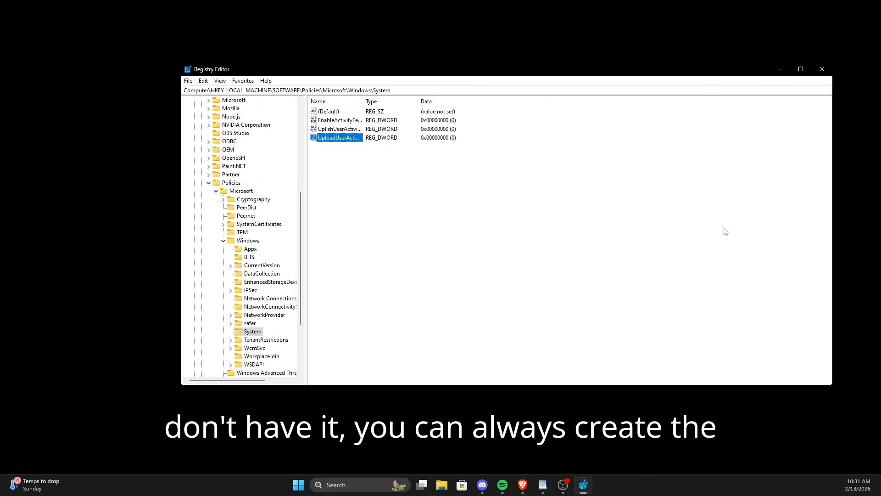
Step: Create a new key named InputPersonalization under HKEY_LOCAL_MACHINE\SOFTWARE\Policies\Microsoft
{"action": "left_click", "coordinate": [248, 242]}
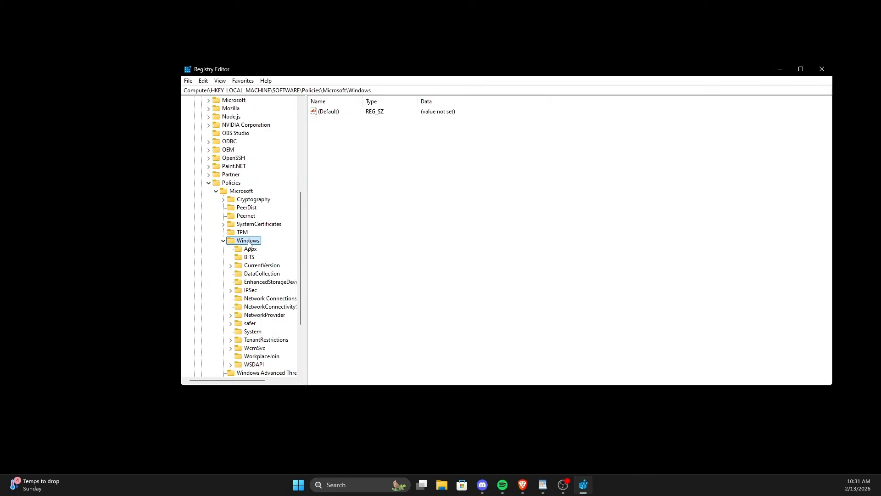
{"action": "left_click", "coordinate": [223, 240]}
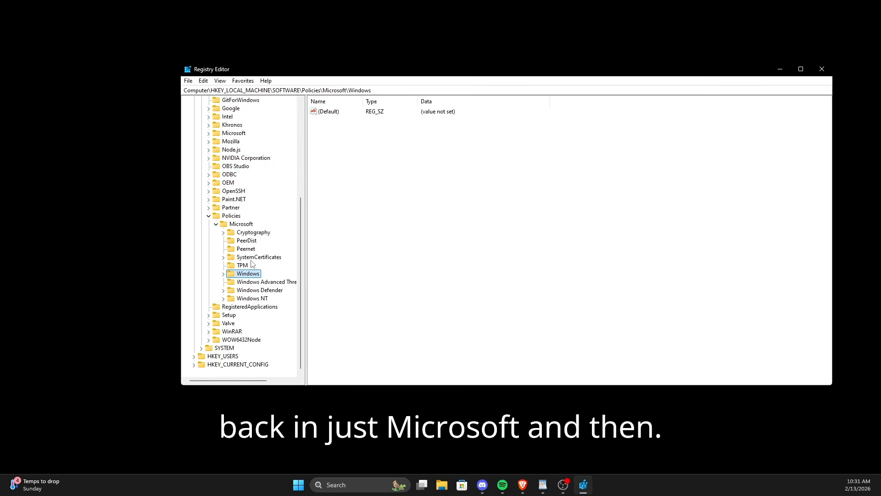
{"action": "right_click", "coordinate": [247, 224]}
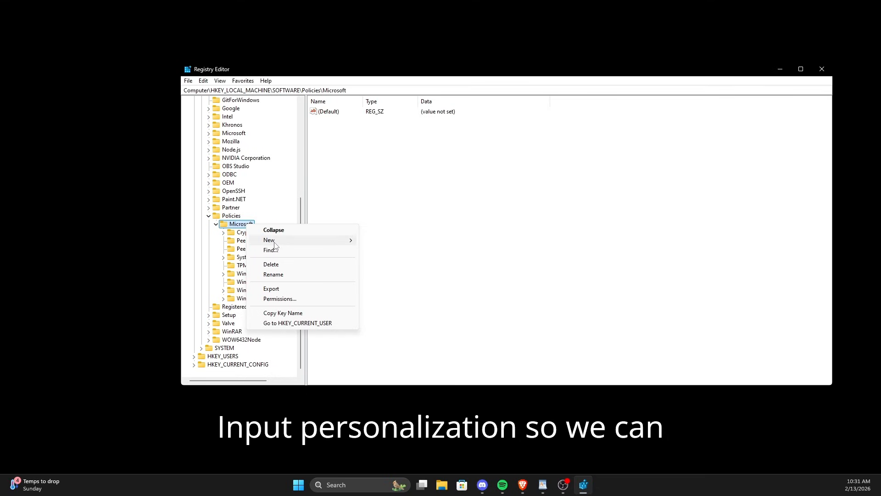
{"action": "mouse_move", "coordinate": [276, 243]}
{"action": "left_click", "coordinate": [387, 243]}
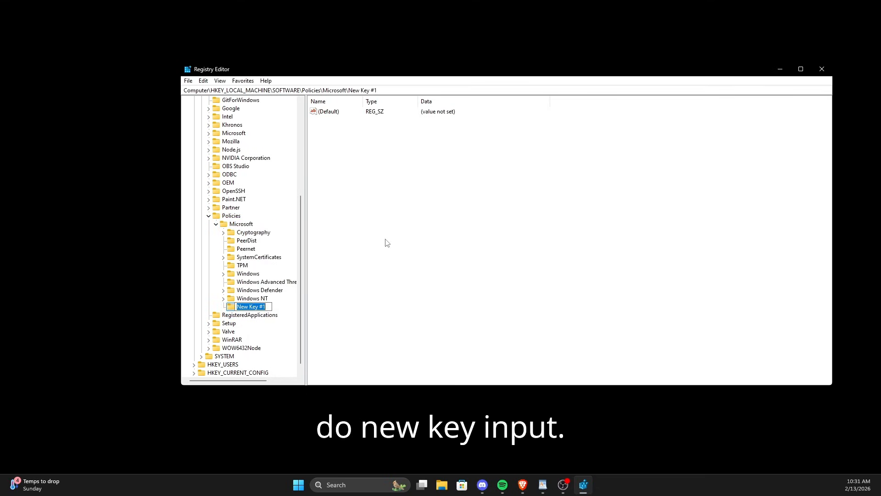
{"action": "type", "text": "InputPersoi"}
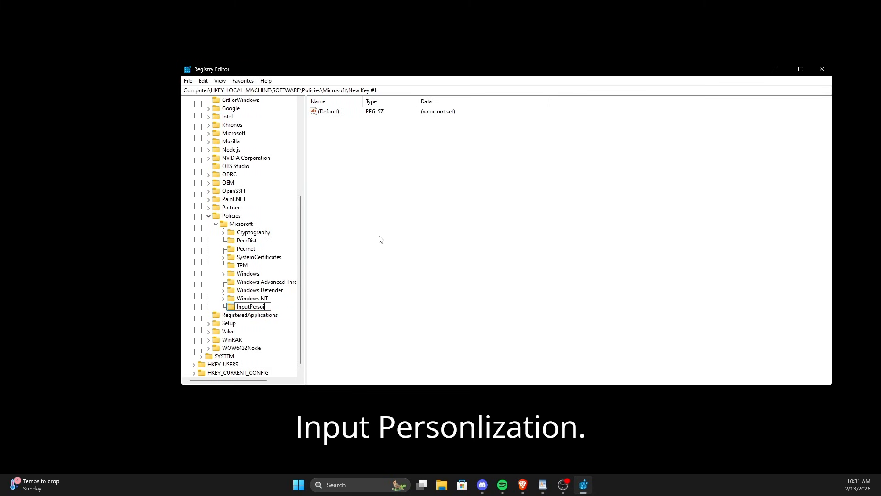
{"action": "key", "text": "BackSpace"}
{"action": "type", "text": "nali"}
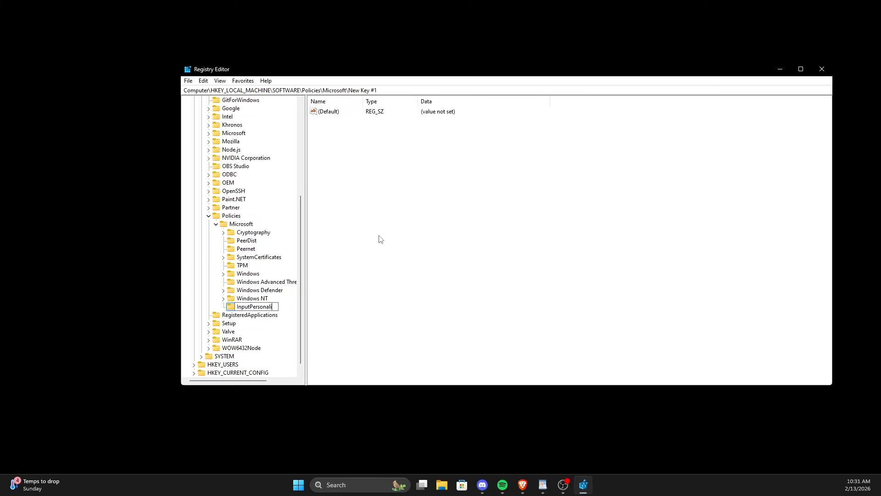
{"action": "type", "text": "zation"}
{"action": "key", "text": "Return"}
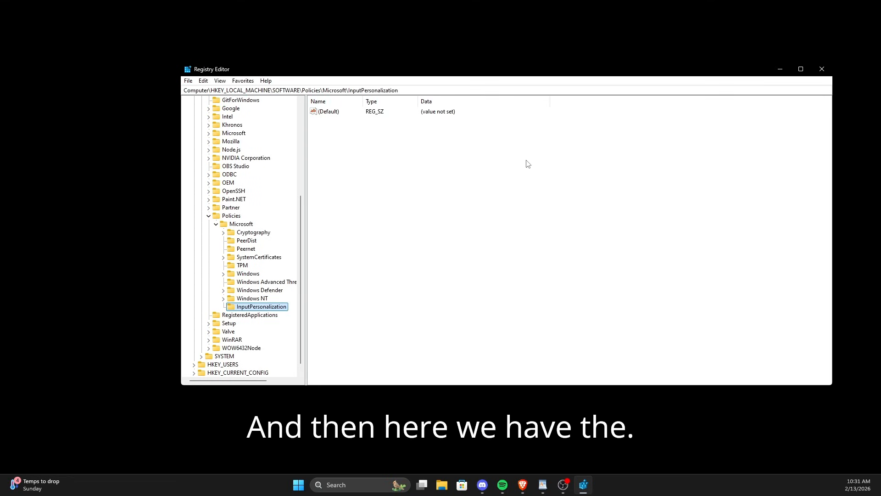
Step: Create a DWORD (32-bit) value named AllowInputPersonalization in the InputPersonalization key
{"action": "right_click", "coordinate": [532, 156]}
{"action": "mouse_move", "coordinate": [575, 160]}
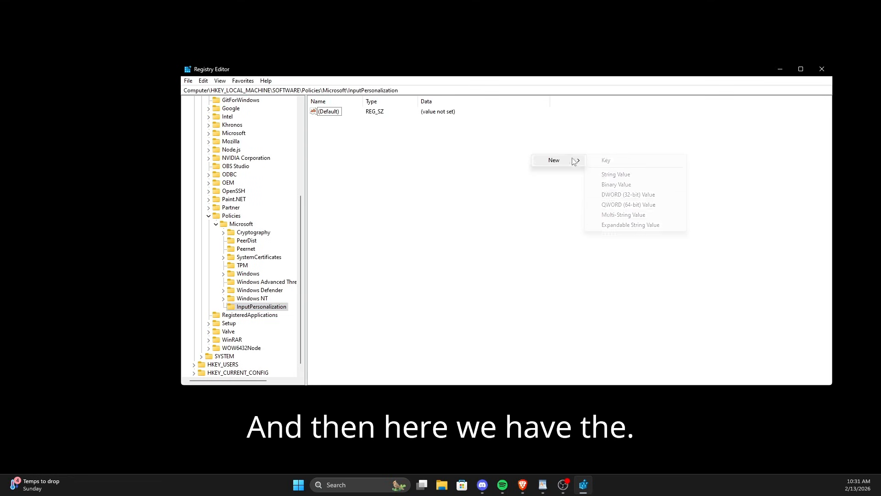
{"action": "left_click", "coordinate": [636, 195]}
{"action": "type", "text": "AllowI"}
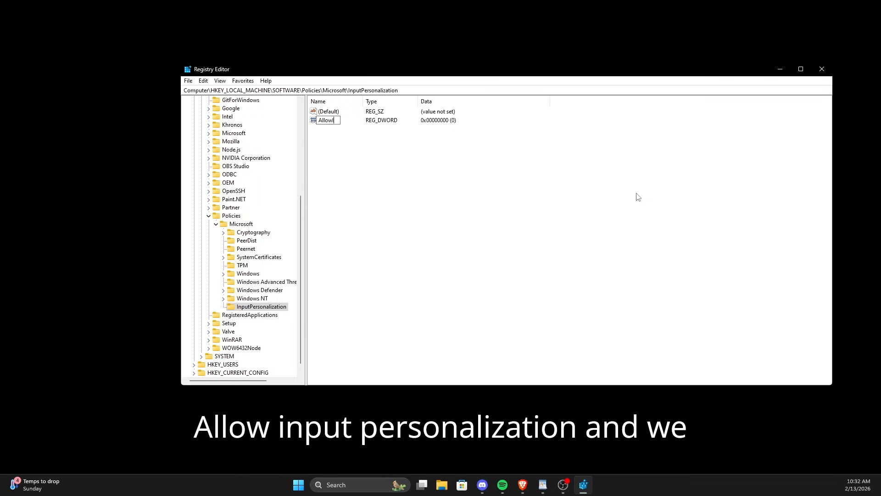
{"action": "type", "text": "nputPersonalization"}
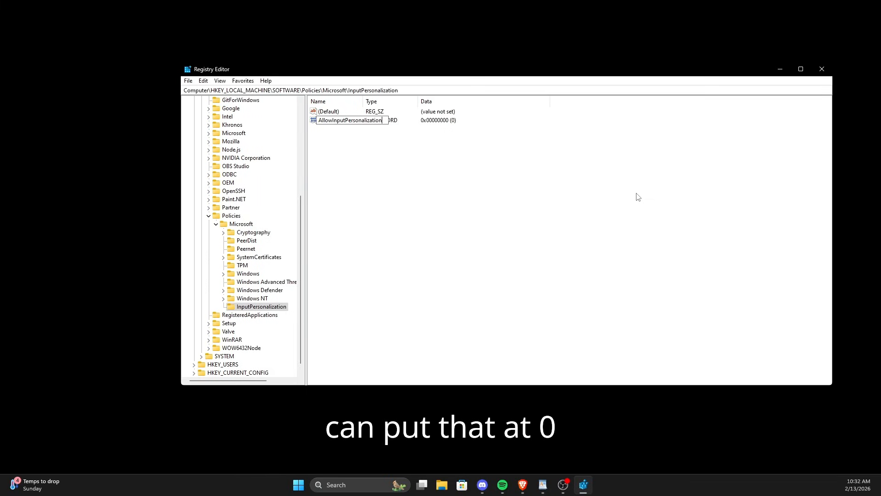
{"action": "key", "text": "Return"}
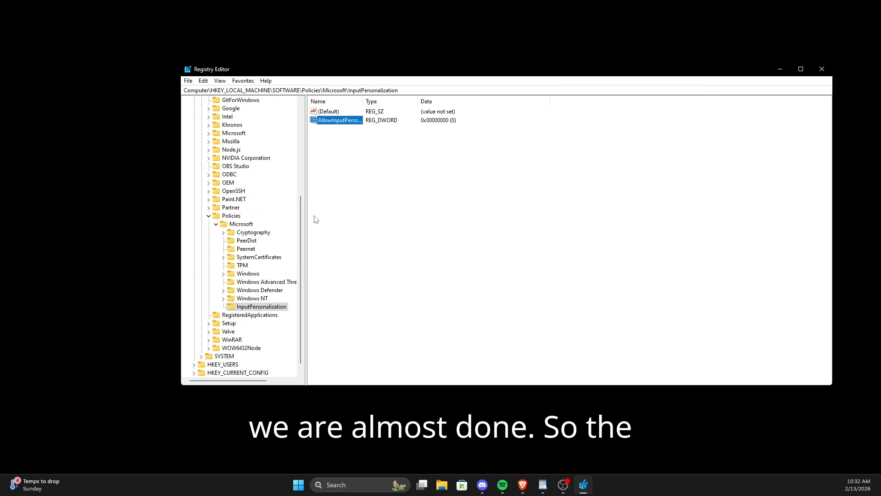
Step: Create a new key named LocationAndSensors under HKEY_LOCAL_MACHINE\SOFTWARE\Policies\Microsoft\Windows
{"action": "scroll", "coordinate": [252, 202], "scroll_direction": "up", "scroll_amount": 6}
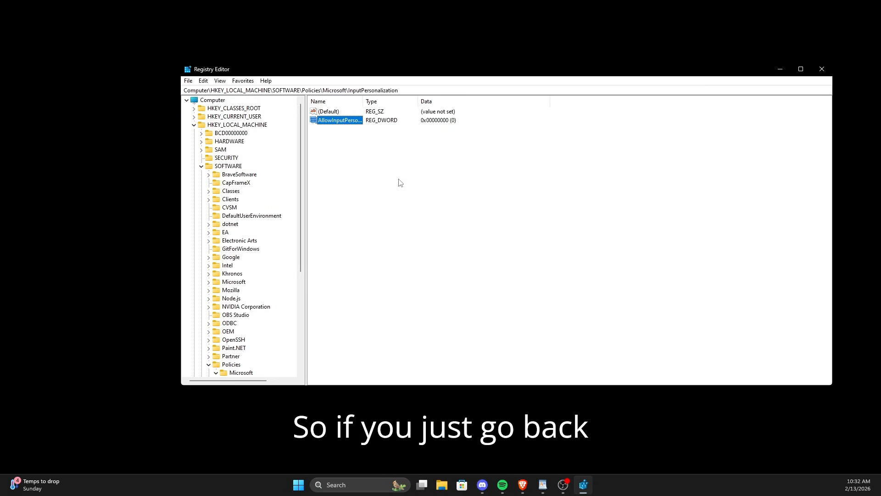
{"action": "scroll", "coordinate": [238, 248], "scroll_direction": "down", "scroll_amount": 2}
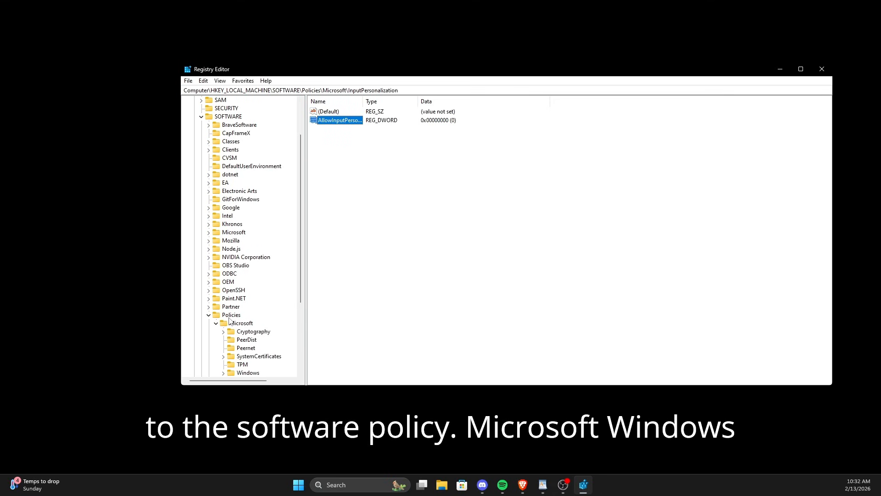
{"action": "scroll", "coordinate": [231, 316], "scroll_direction": "down", "scroll_amount": 4}
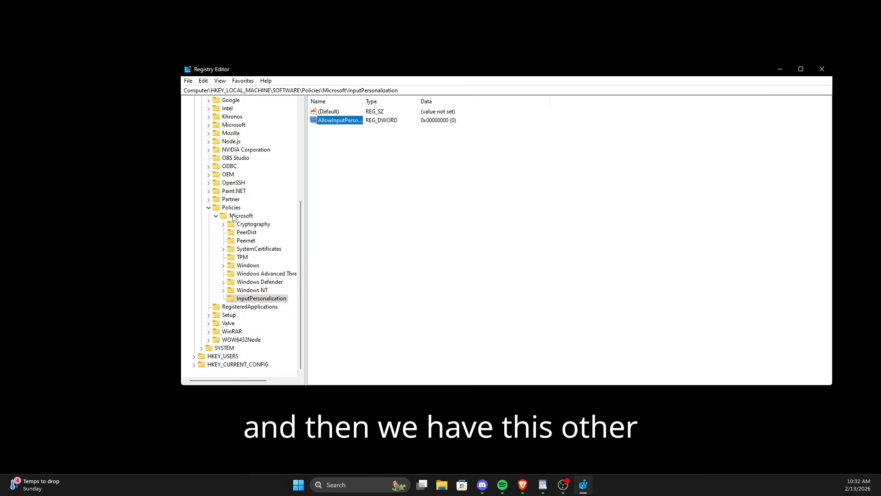
{"action": "scroll", "coordinate": [245, 235], "scroll_direction": "up", "scroll_amount": 4}
{"action": "scroll", "coordinate": [245, 235], "scroll_direction": "up", "scroll_amount": 3}
{"action": "scroll", "coordinate": [244, 236], "scroll_direction": "down", "scroll_amount": 7}
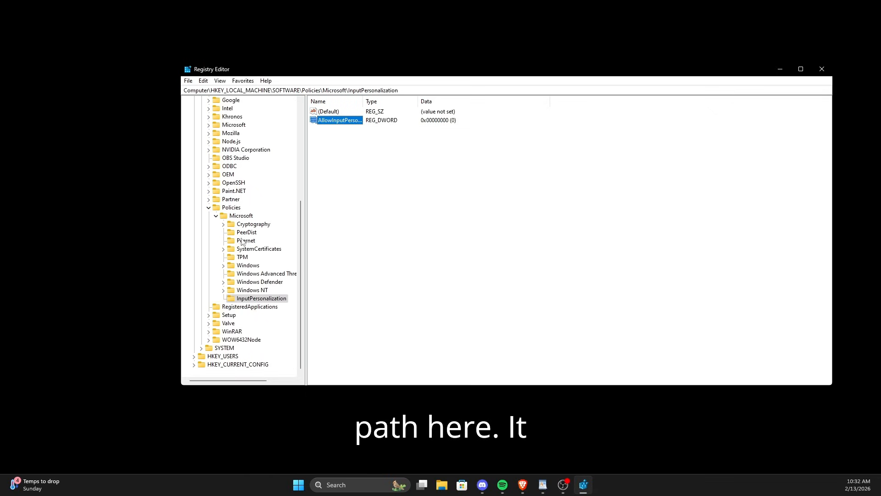
{"action": "left_click", "coordinate": [246, 266]}
{"action": "double_click", "coordinate": [244, 266]}
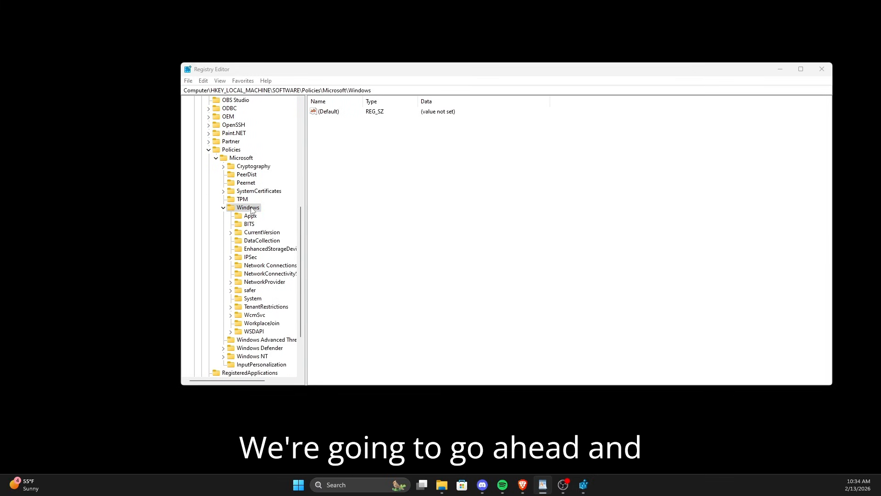
{"action": "right_click", "coordinate": [251, 209]}
{"action": "mouse_move", "coordinate": [345, 223]}
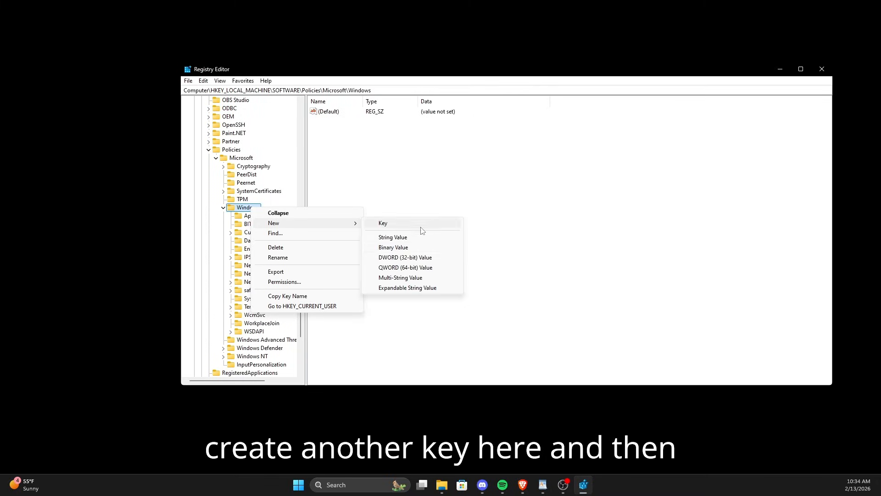
{"action": "left_click", "coordinate": [398, 225]}
{"action": "type", "text": "LocationAndSensors"}
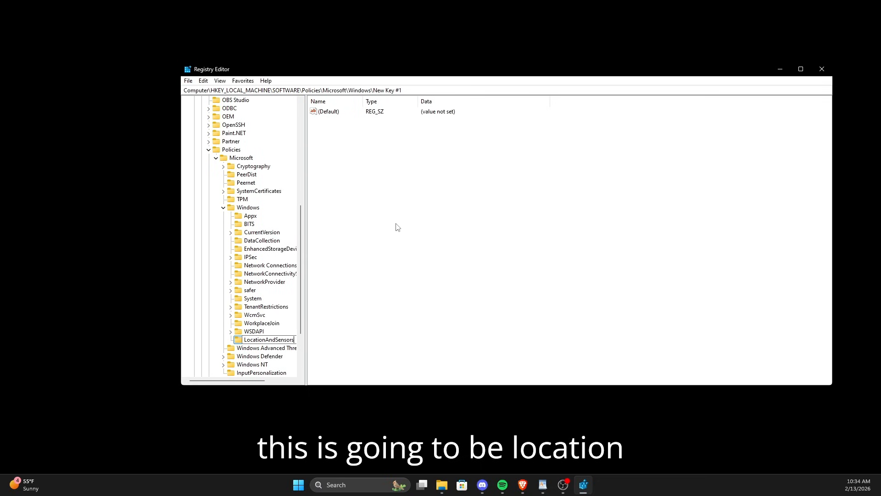
{"action": "key", "text": "Return"}
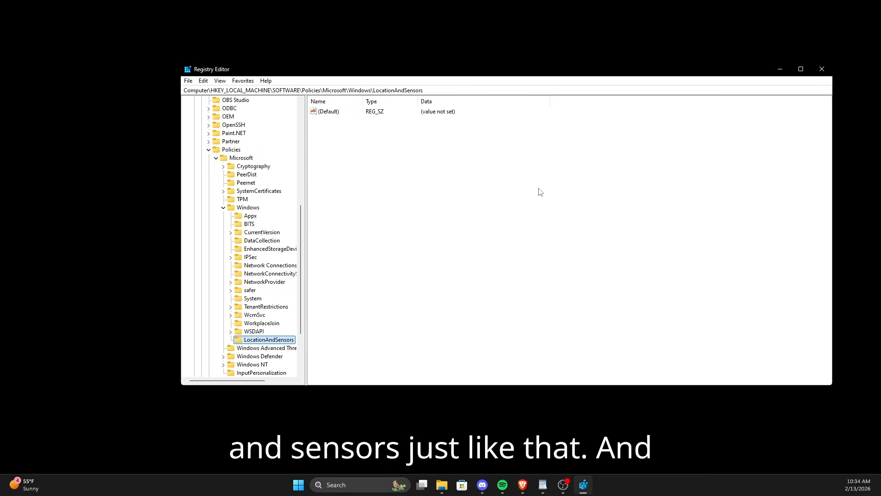
Step: Create a DWORD (32-bit) value named DisableLocation in the LocationAndSensors key and set its data to 1
{"action": "right_click", "coordinate": [519, 179]}
{"action": "mouse_move", "coordinate": [565, 184]}
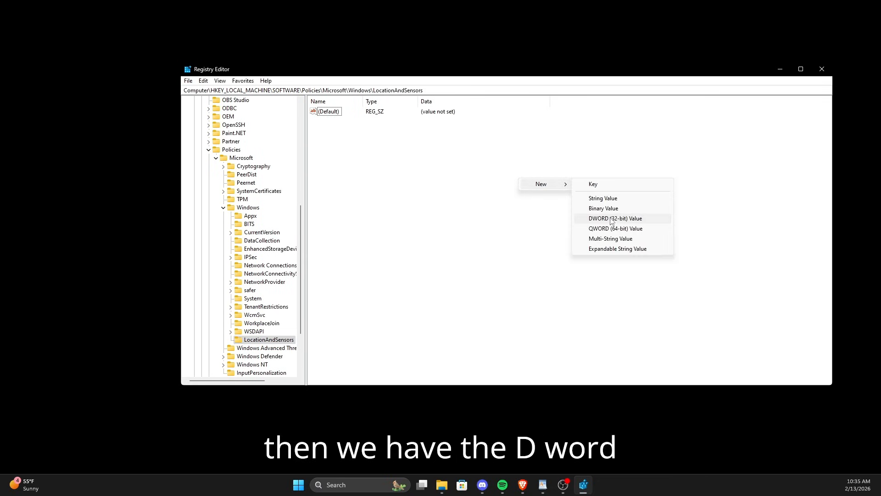
{"action": "left_click", "coordinate": [613, 218]}
{"action": "type", "text": "DisableLocation"}
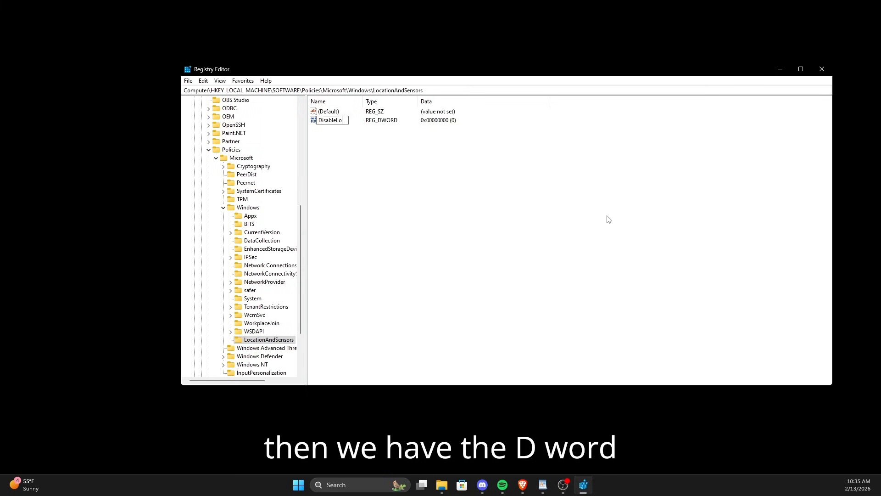
{"action": "key", "text": "Return"}
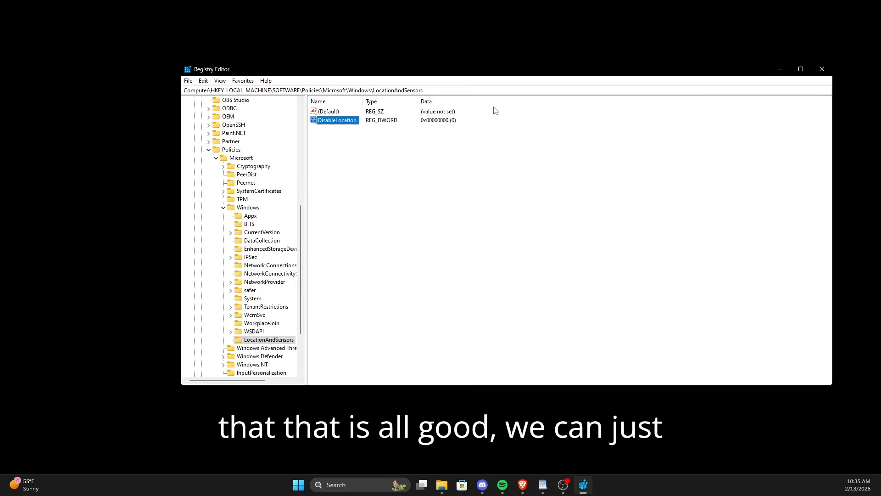
{"action": "double_click", "coordinate": [352, 121]}
{"action": "type", "text": "1"}
{"action": "left_click", "coordinate": [296, 186]}
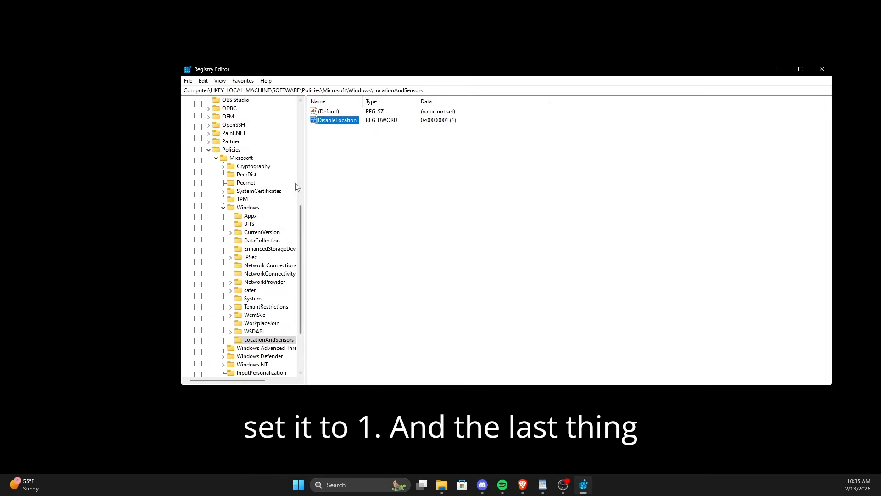
Step: Create a new key named Windows Search under the Policies\Microsoft\Windows key
{"action": "left_click", "coordinate": [248, 208]}
{"action": "right_click", "coordinate": [259, 209]}
{"action": "mouse_move", "coordinate": [312, 226]}
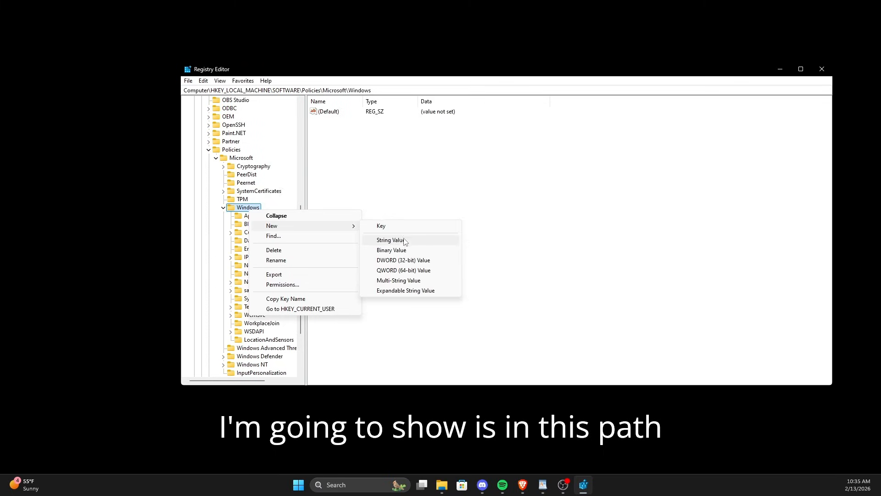
{"action": "left_click", "coordinate": [383, 226]}
{"action": "type", "text": "Windows"}
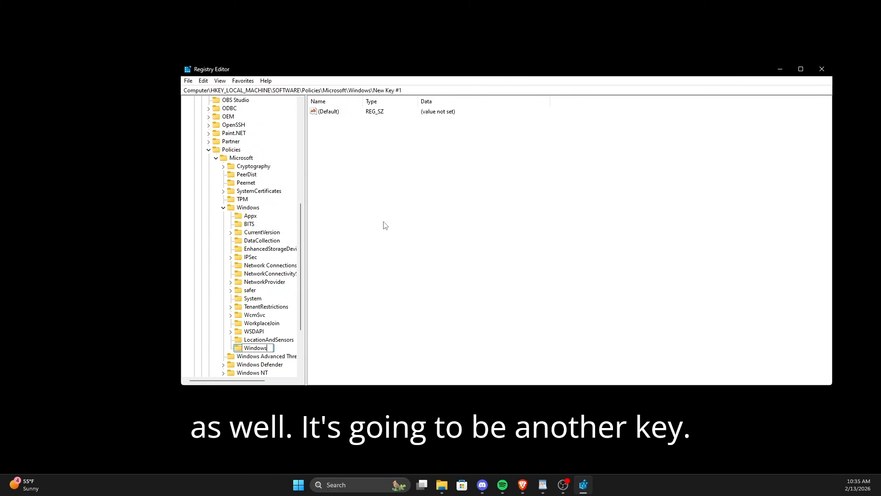
{"action": "type", "text": " Search"}
{"action": "key", "text": "Return"}
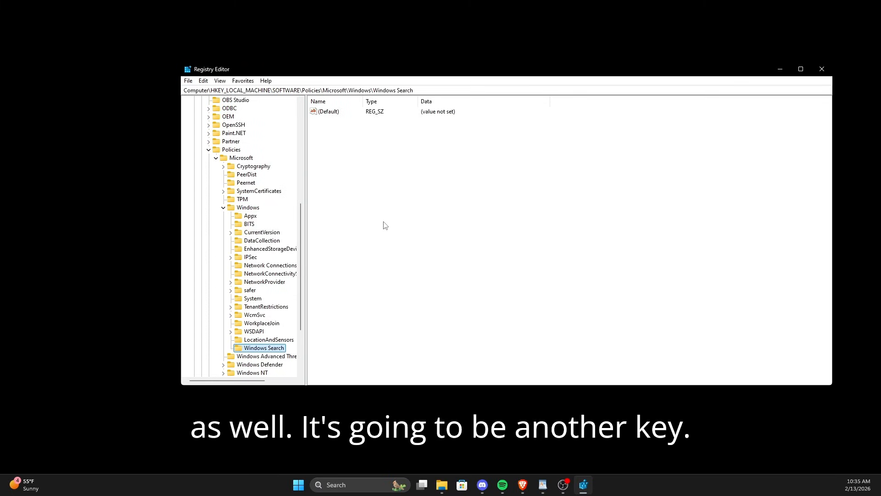
Step: Create a DWORD (32-bit) value named AllowCortana in the Windows Search key
{"action": "right_click", "coordinate": [439, 226]}
{"action": "mouse_move", "coordinate": [464, 233]}
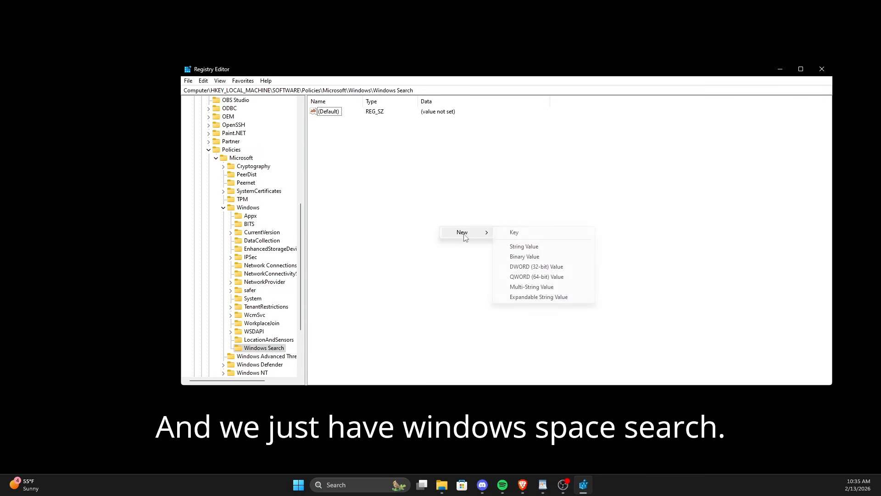
{"action": "left_click", "coordinate": [532, 267]}
{"action": "type", "text": "AllowCo"}
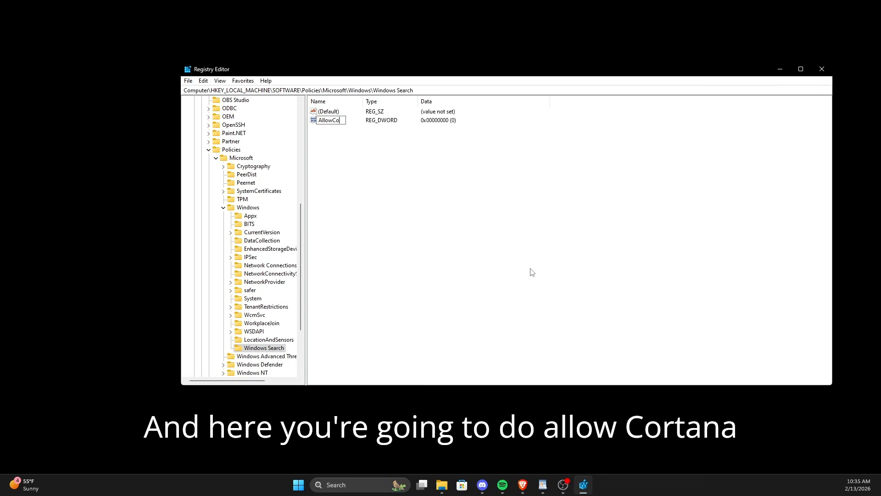
{"action": "type", "text": "rtana"}
{"action": "key", "text": "Return"}
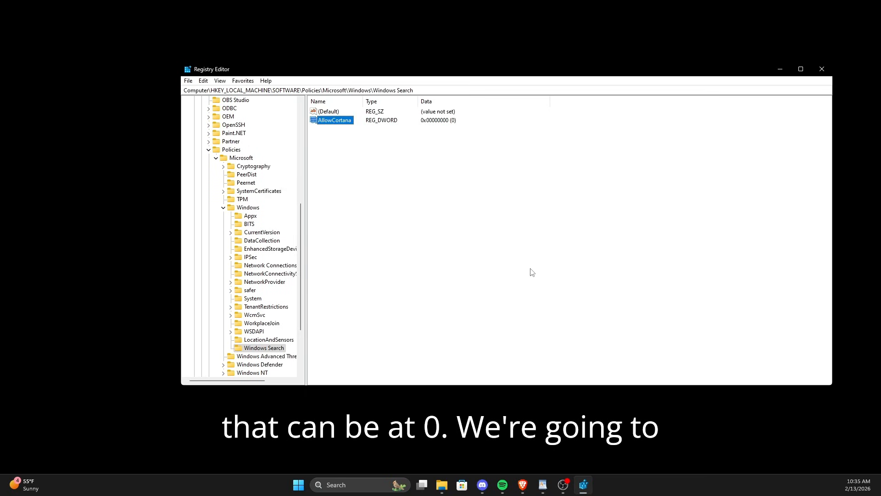
Step: Create a DWORD (32-bit) value named DisableWebSearch in the Windows Search key and set its data to 1
{"action": "right_click", "coordinate": [524, 266]}
{"action": "mouse_move", "coordinate": [546, 272]}
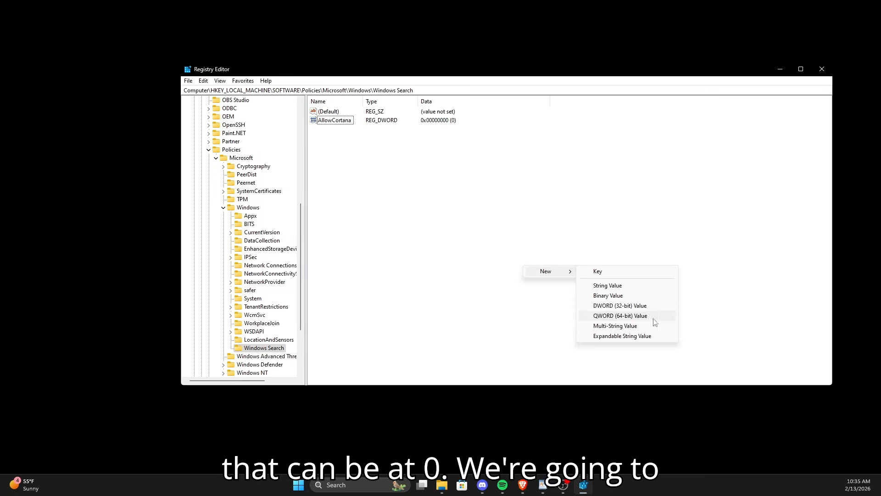
{"action": "left_click", "coordinate": [633, 307]}
{"action": "type", "text": "DisableWe"}
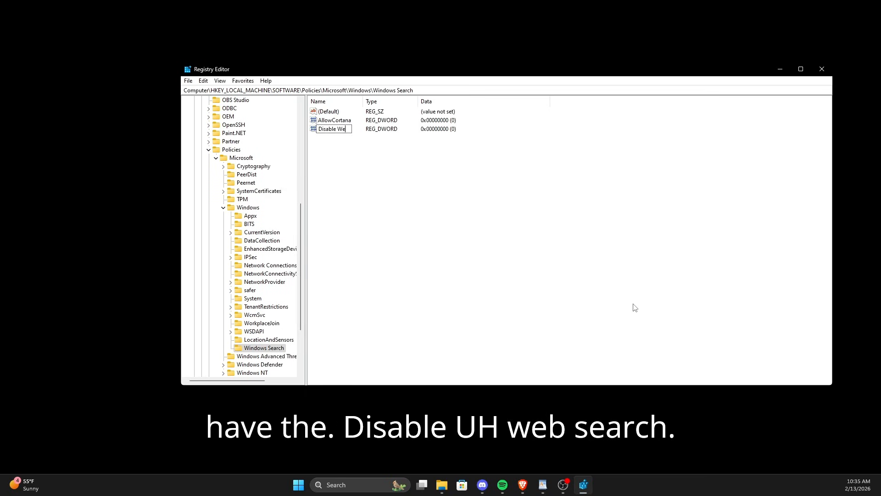
{"action": "type", "text": "bSearc"}
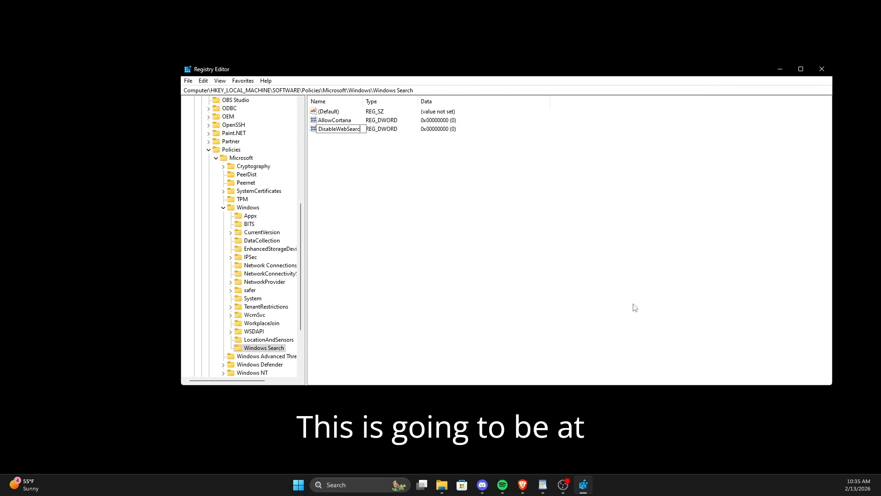
{"action": "type", "text": "h"}
{"action": "key", "text": "Return"}
{"action": "double_click", "coordinate": [334, 132]}
{"action": "type", "text": "1"}
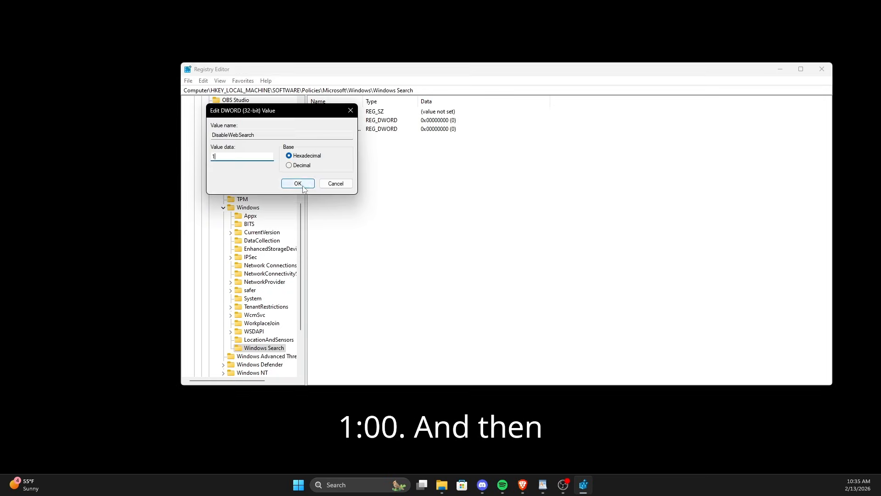
{"action": "left_click", "coordinate": [289, 182]}
Step: Create a DWORD (32-bit) value named ConnectedSearchUseWeb in the Windows Search key
{"action": "right_click", "coordinate": [501, 223]}
{"action": "mouse_move", "coordinate": [535, 227]}
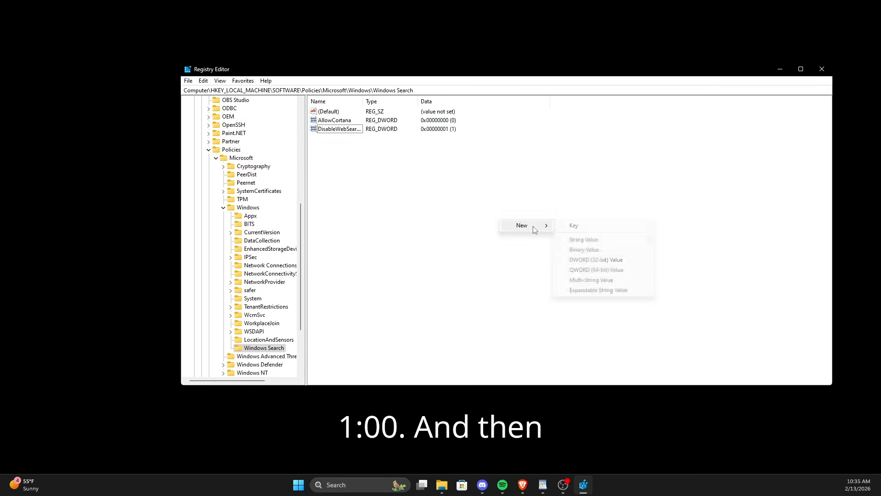
{"action": "left_click", "coordinate": [602, 256]}
{"action": "type", "text": "Conne"}
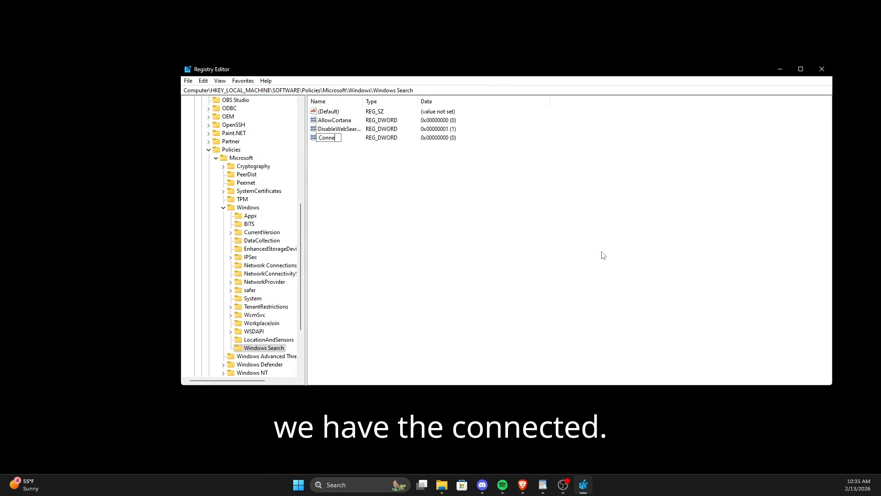
{"action": "type", "text": "ctedSearchU"}
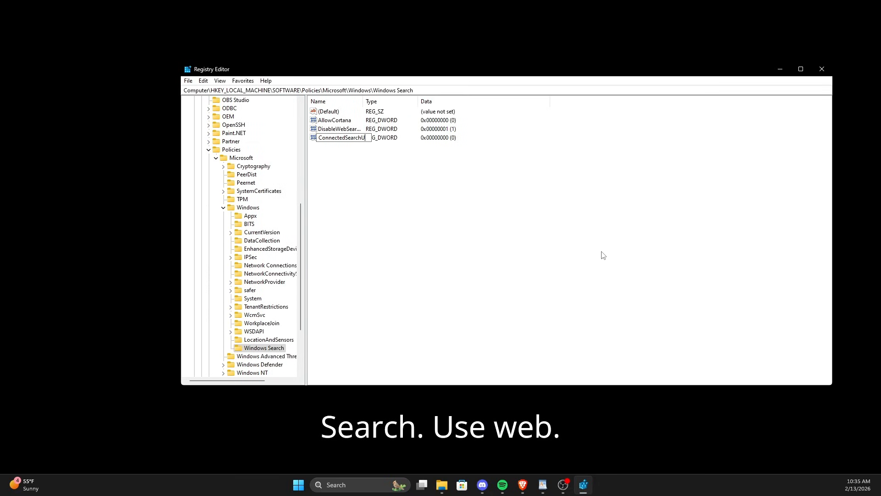
{"action": "type", "text": "seWeb"}
{"action": "key", "text": "Return"}
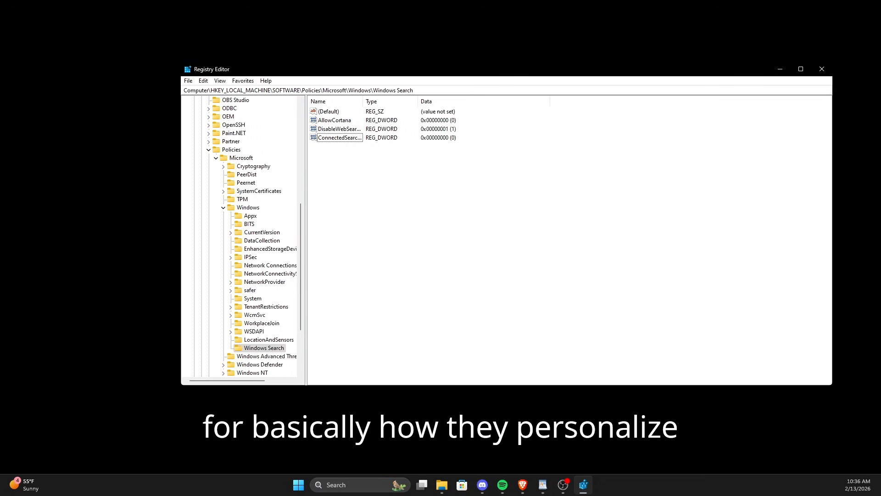
{"action": "key", "text": "alt+Tab"}
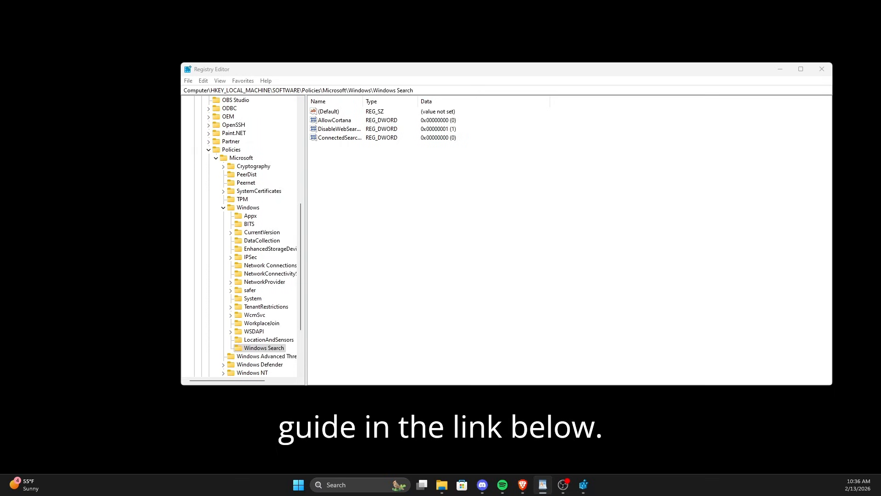
{"action": "key", "text": "alt+Tab"}
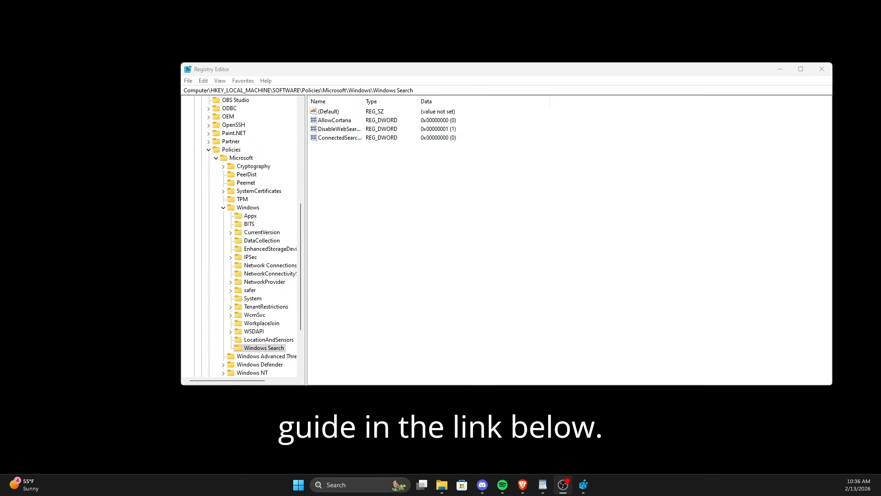